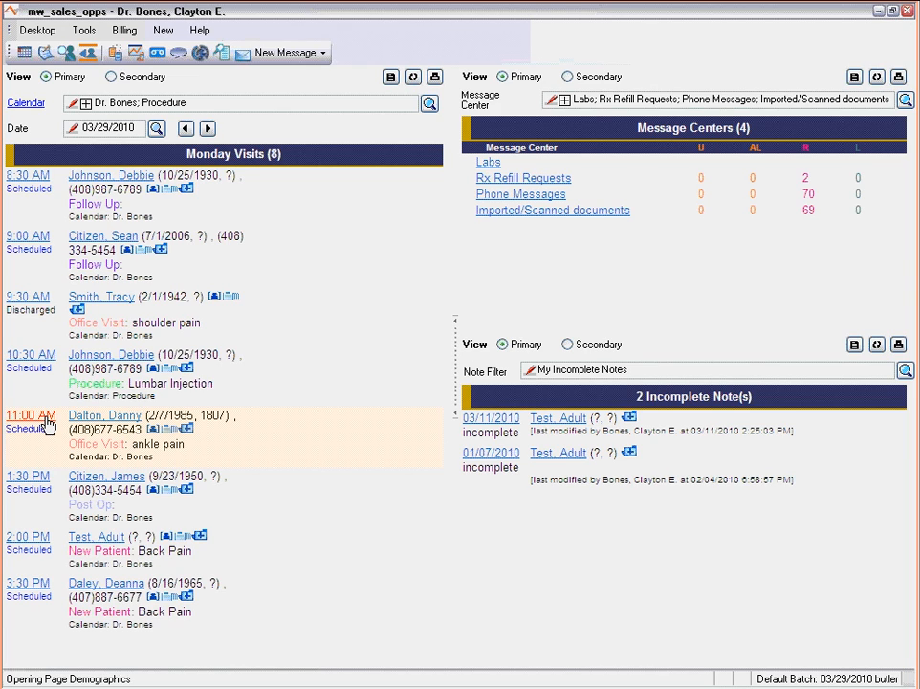
Step: Set the status of the 11:00 AM ankle pain appointment to Checked In and save it
{"action": "left_click", "coordinate": [32, 415]}
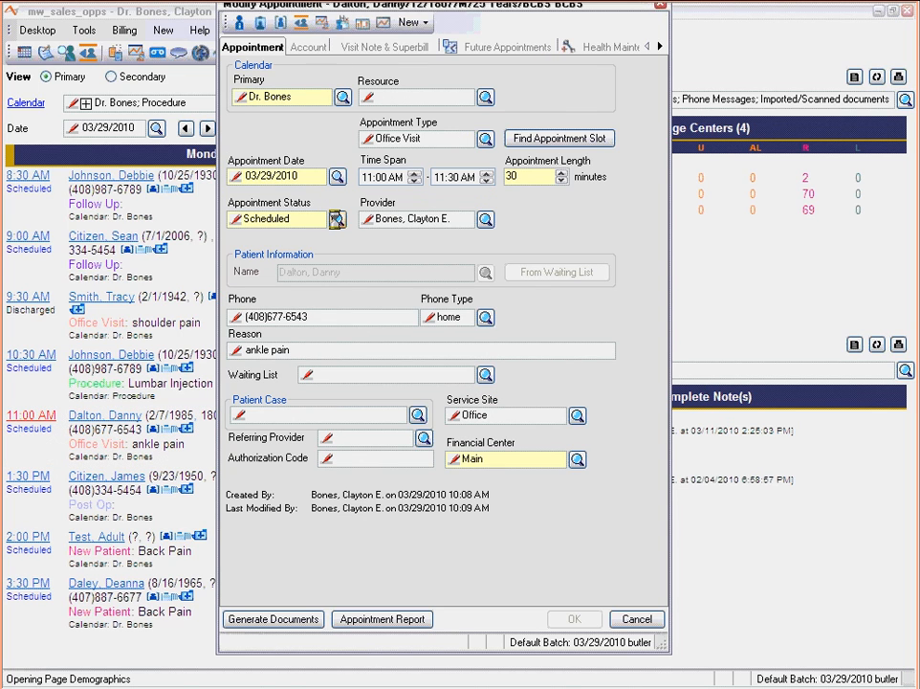
{"action": "left_click", "coordinate": [337, 220]}
{"action": "left_click", "coordinate": [169, 248]}
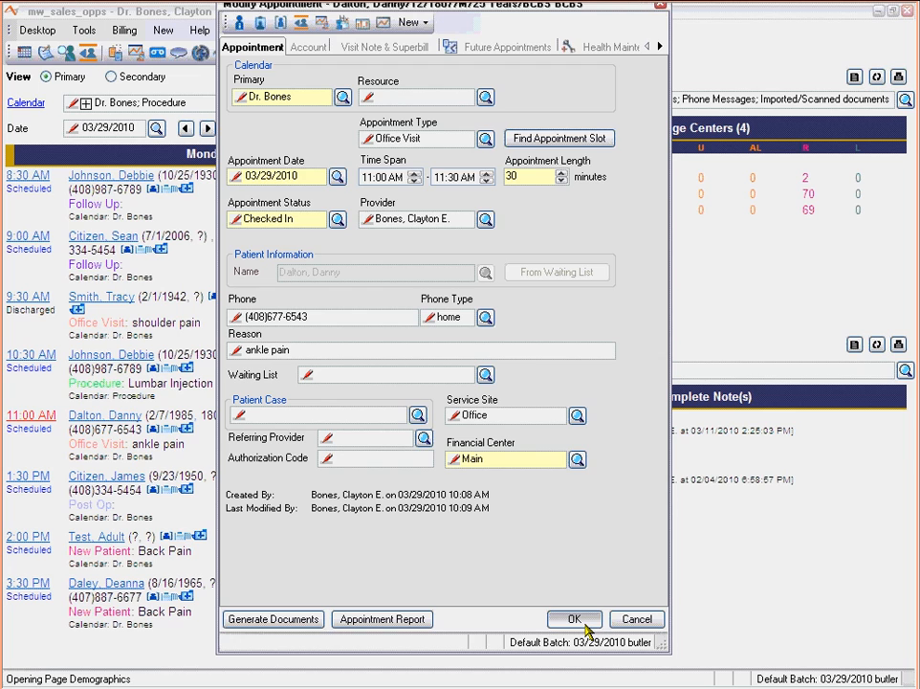
{"action": "left_click", "coordinate": [586, 622]}
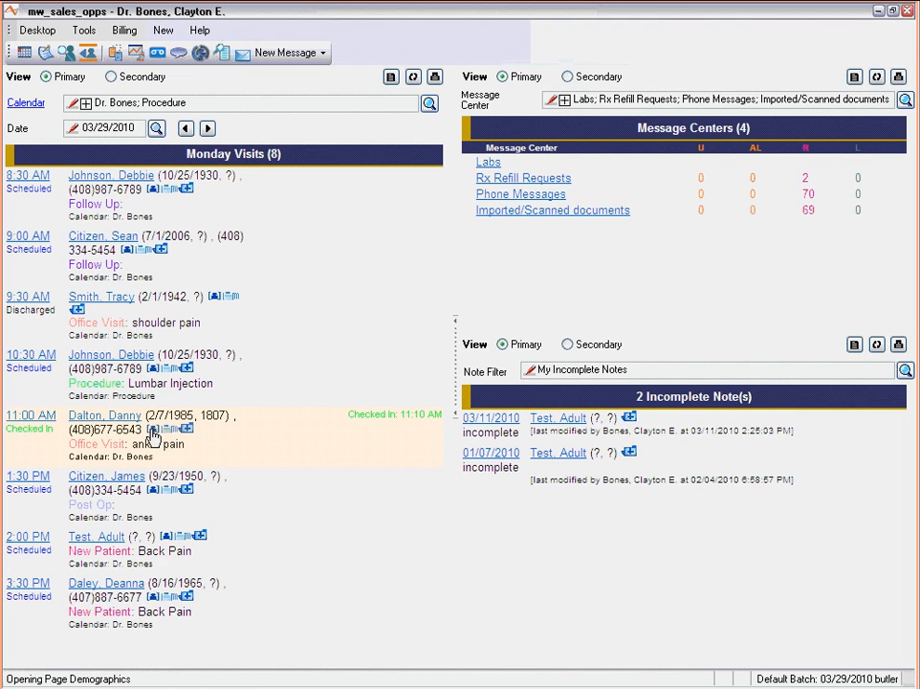
Step: Review the 11:00 AM patient's one-page summary, including active problems, current medication and past visit notes, and close it
{"action": "left_click", "coordinate": [151, 430]}
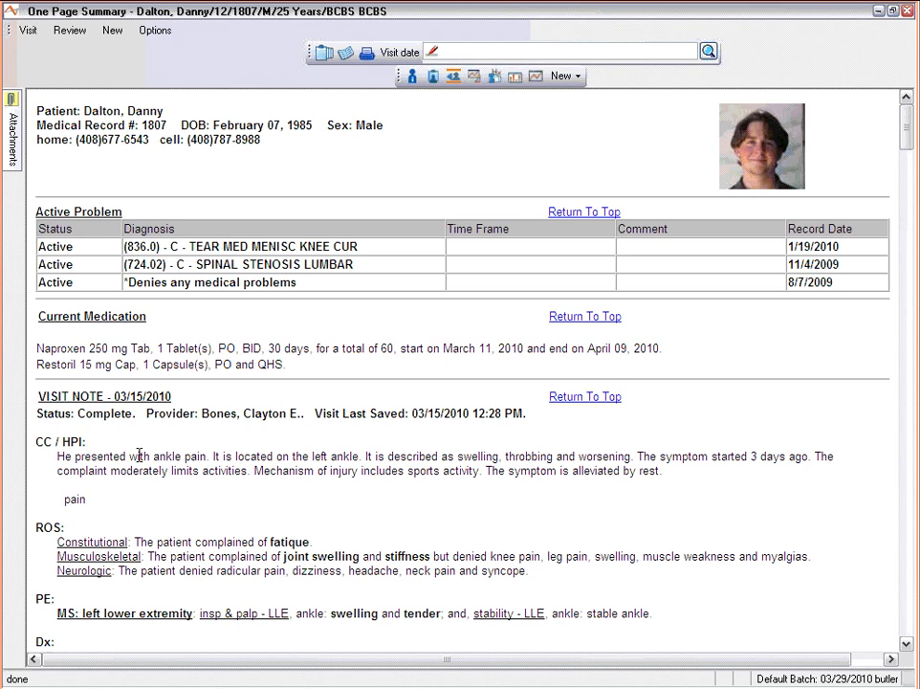
{"action": "scroll", "coordinate": [140, 455], "scroll_direction": "down", "scroll_amount": 1}
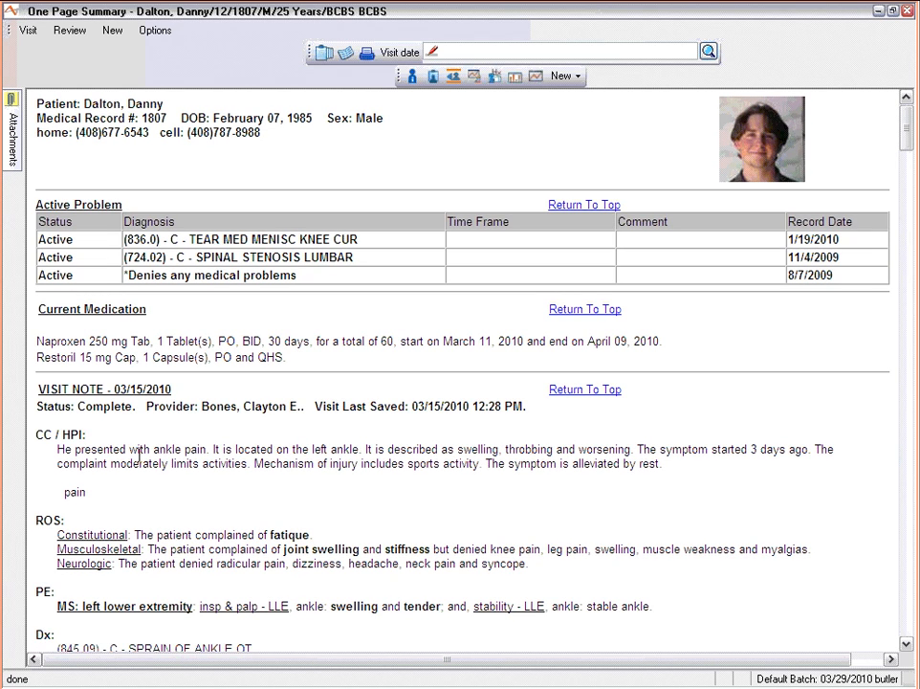
{"action": "scroll", "coordinate": [140, 455], "scroll_direction": "down", "scroll_amount": 2}
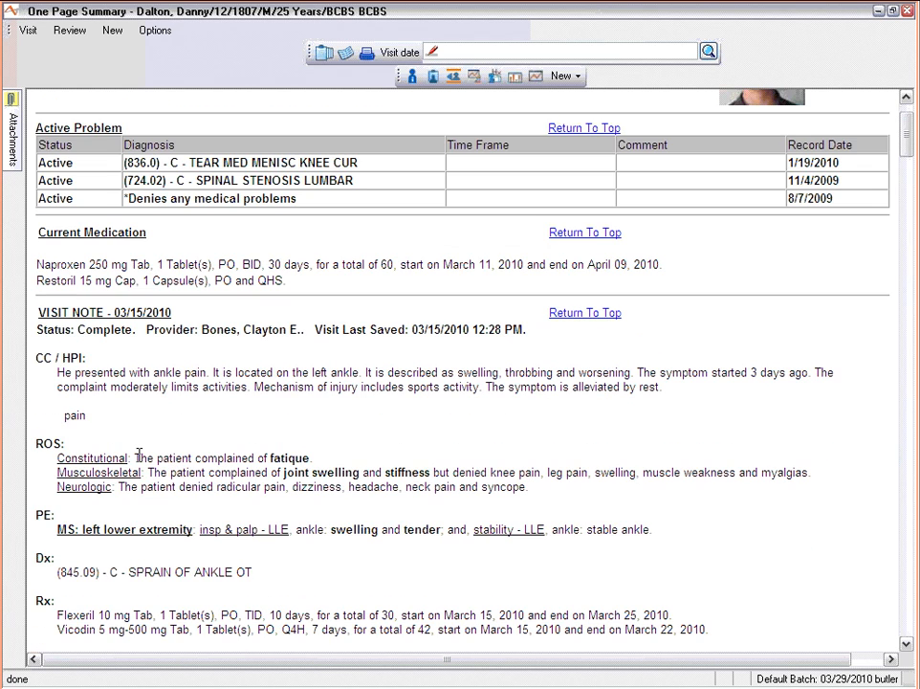
{"action": "scroll", "coordinate": [140, 455], "scroll_direction": "down", "scroll_amount": 8}
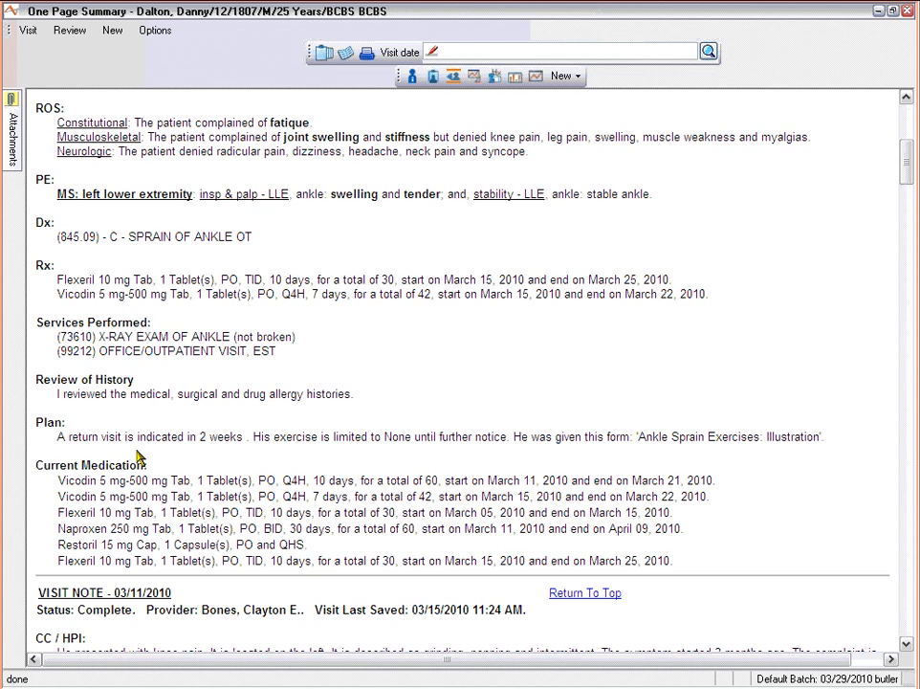
{"action": "scroll", "coordinate": [140, 455], "scroll_direction": "down", "scroll_amount": 6}
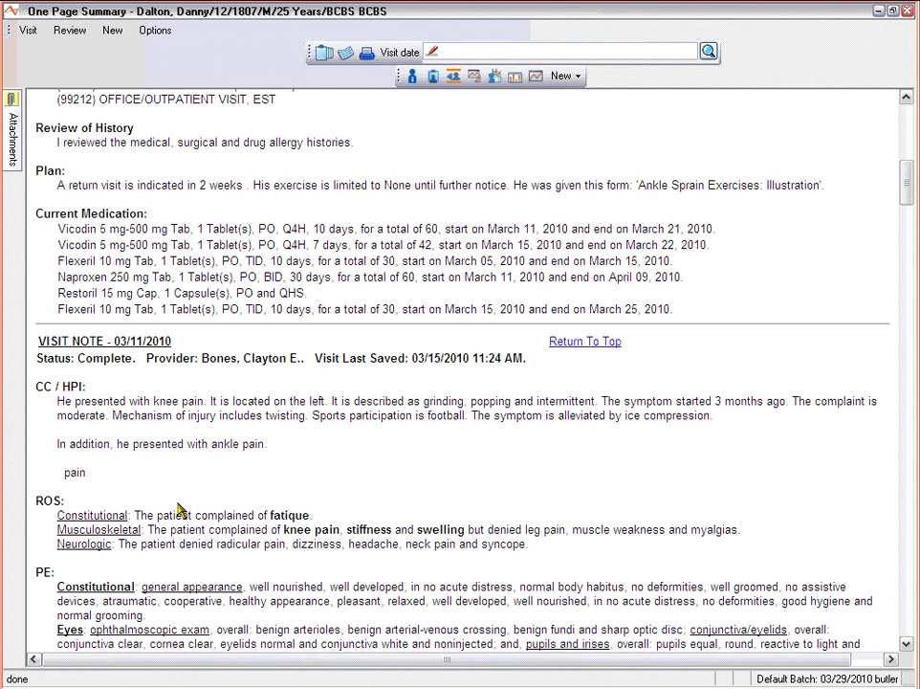
{"action": "left_click", "coordinate": [591, 344]}
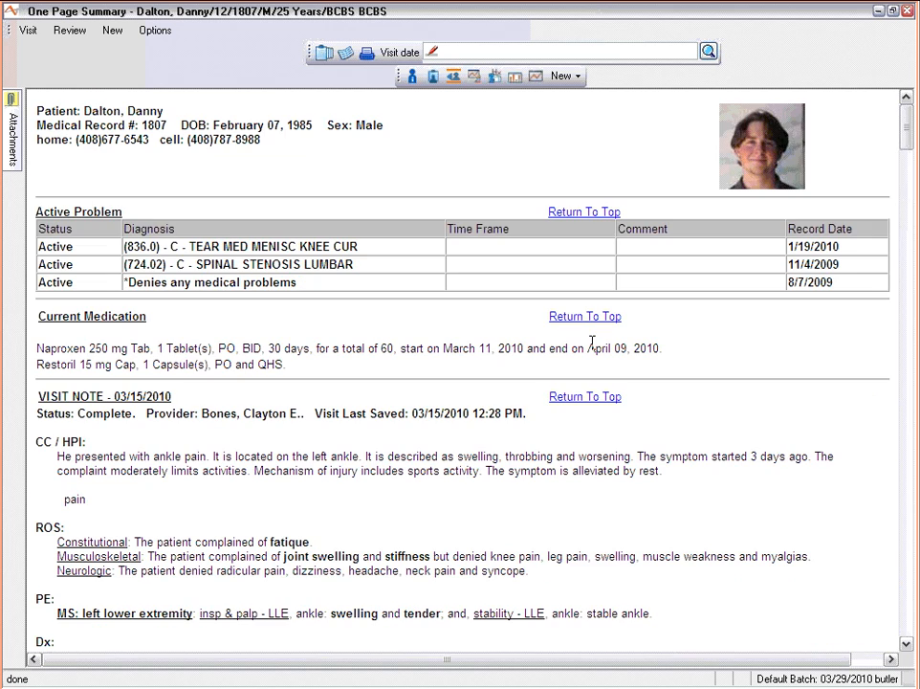
{"action": "left_click", "coordinate": [908, 10]}
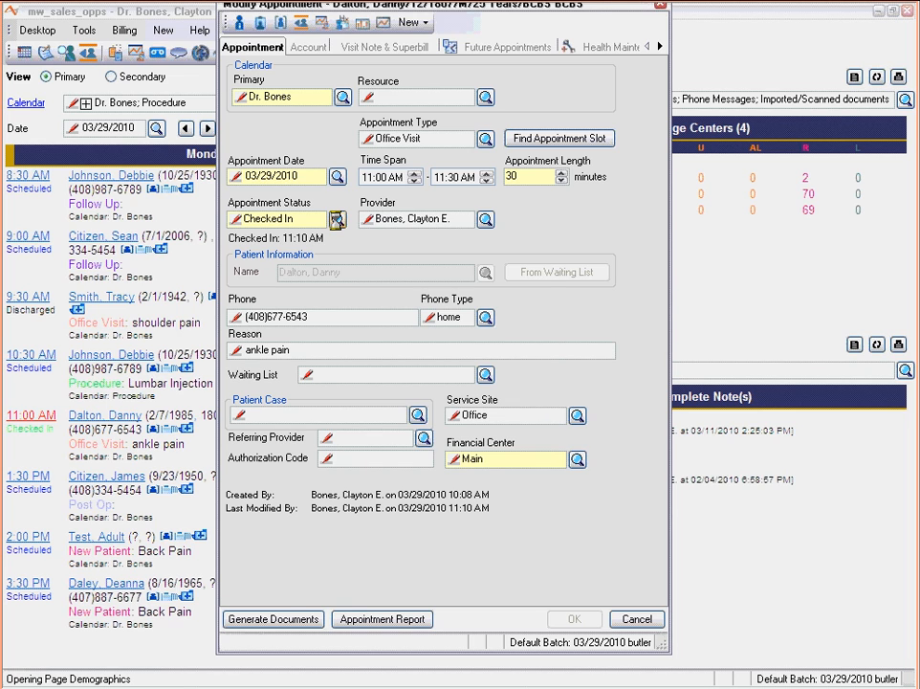
Step: Change the 11:00 AM appointment's status to Exam Room 1 and save it
{"action": "left_click", "coordinate": [337, 220]}
{"action": "double_click", "coordinate": [163, 249]}
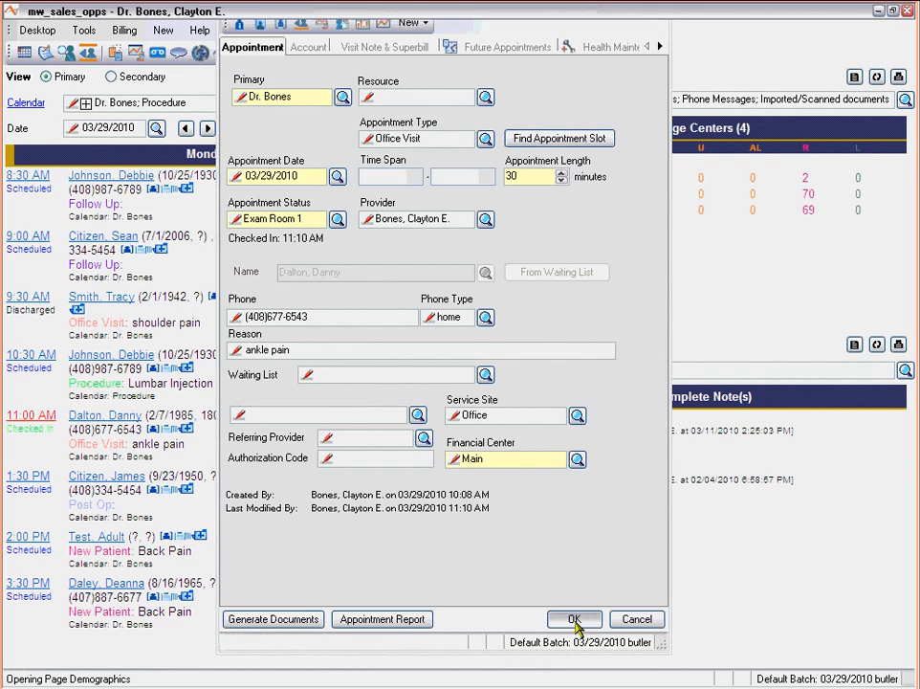
{"action": "left_click", "coordinate": [576, 619]}
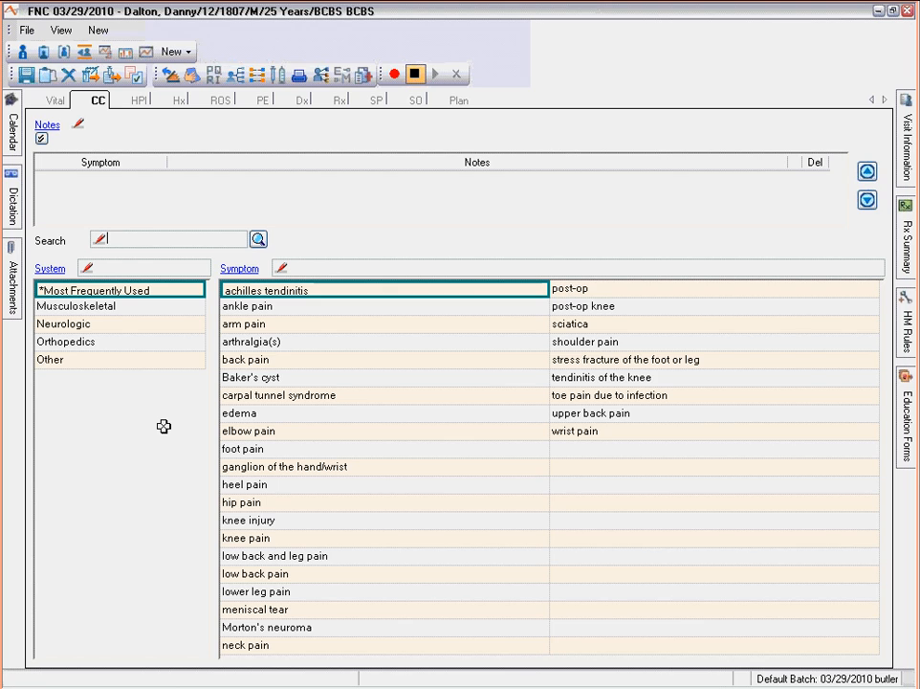
Step: Chart ankle pain as the visit's chief complaint, and also add upper back pain and remove it again
{"action": "left_click", "coordinate": [312, 307]}
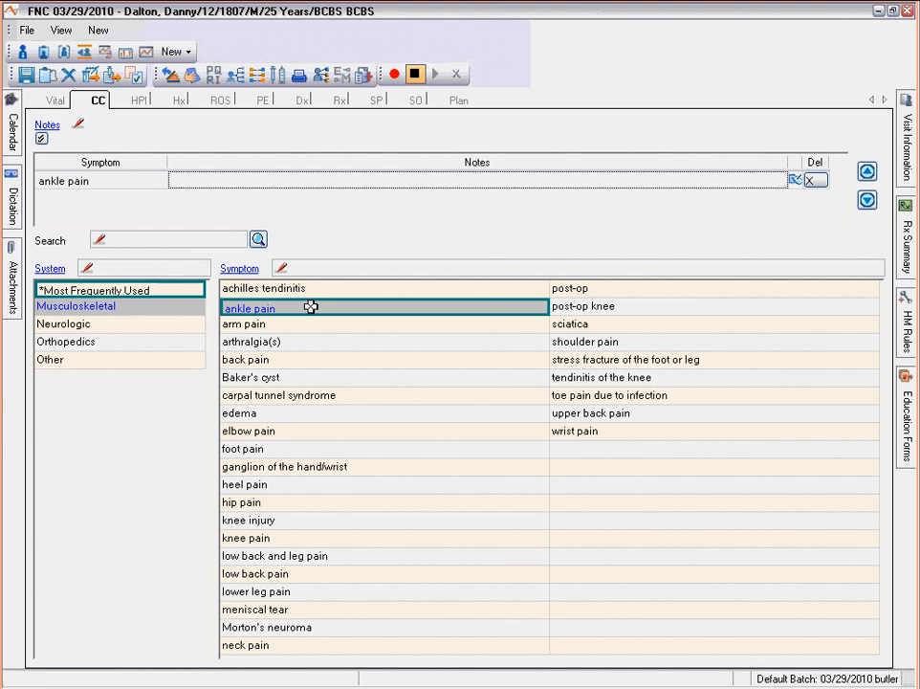
{"action": "left_click", "coordinate": [651, 417]}
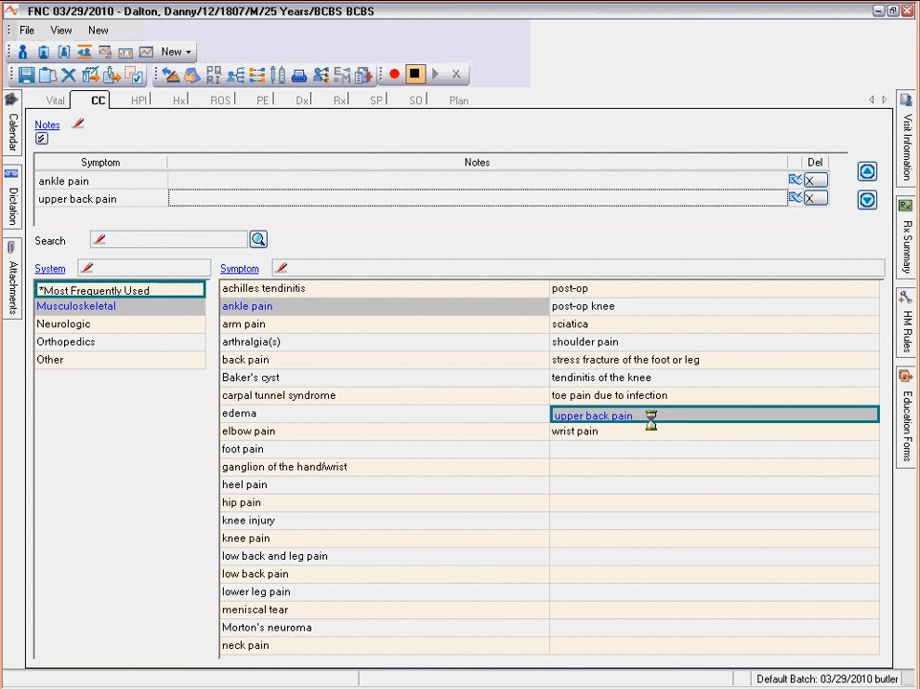
{"action": "left_click", "coordinate": [651, 417]}
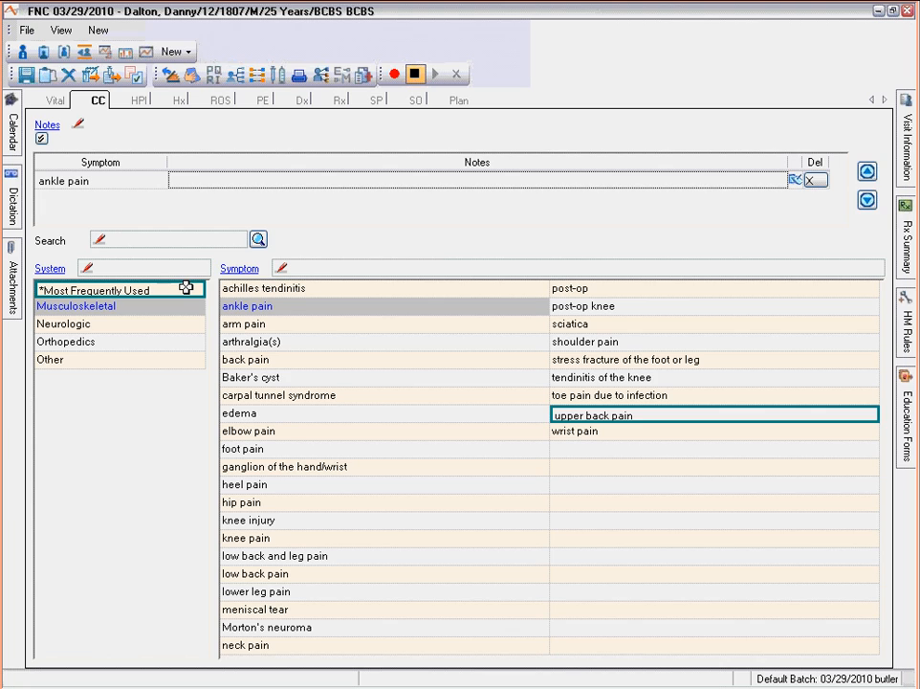
{"action": "left_click", "coordinate": [104, 122]}
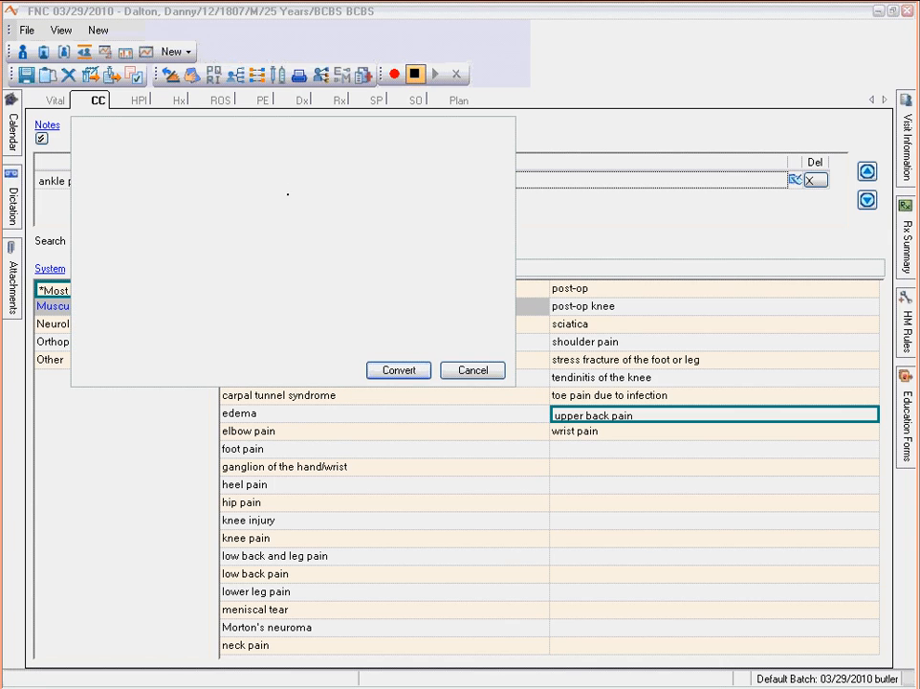
{"action": "mouse_move", "coordinate": [263, 195]}
{"action": "left_mouse_down"}
{"action": "mouse_move", "coordinate": [276, 208]}
{"action": "mouse_move", "coordinate": [263, 239]}
{"action": "left_mouse_up"}
{"action": "mouse_move", "coordinate": [298, 183]}
{"action": "left_mouse_down"}
{"action": "mouse_move", "coordinate": [286, 207]}
{"action": "mouse_move", "coordinate": [300, 217]}
{"action": "left_mouse_up"}
{"action": "left_click_drag", "start_coordinate": [310, 172], "coordinate": [309, 213]}
{"action": "left_click", "coordinate": [306, 157]}
{"action": "left_click_drag", "start_coordinate": [328, 168], "coordinate": [357, 206]}
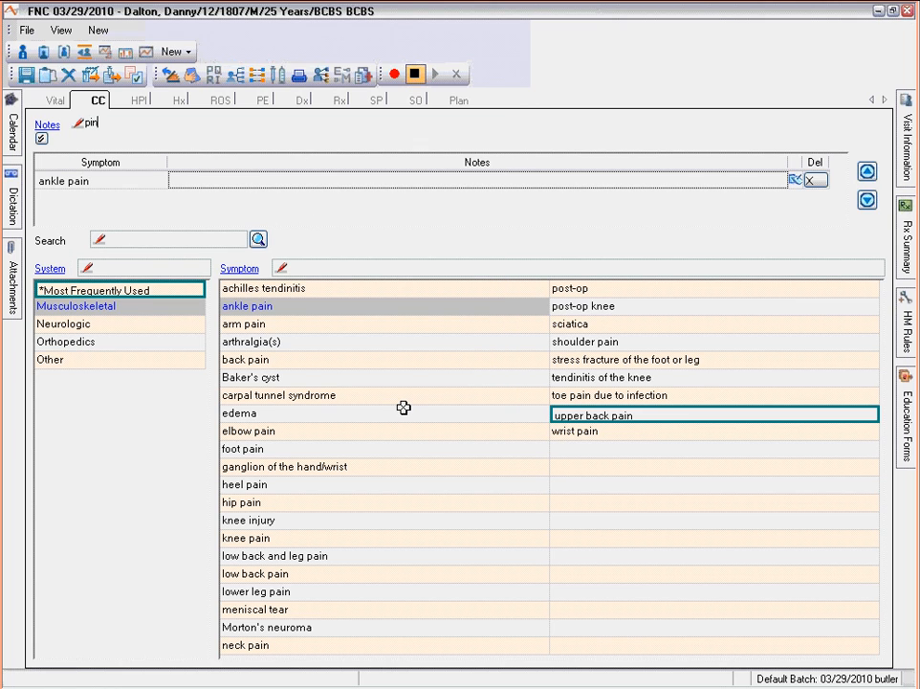
{"action": "key", "text": "BackSpace"}
{"action": "key", "text": "BackSpace"}
{"action": "key", "text": "BackSpace"}
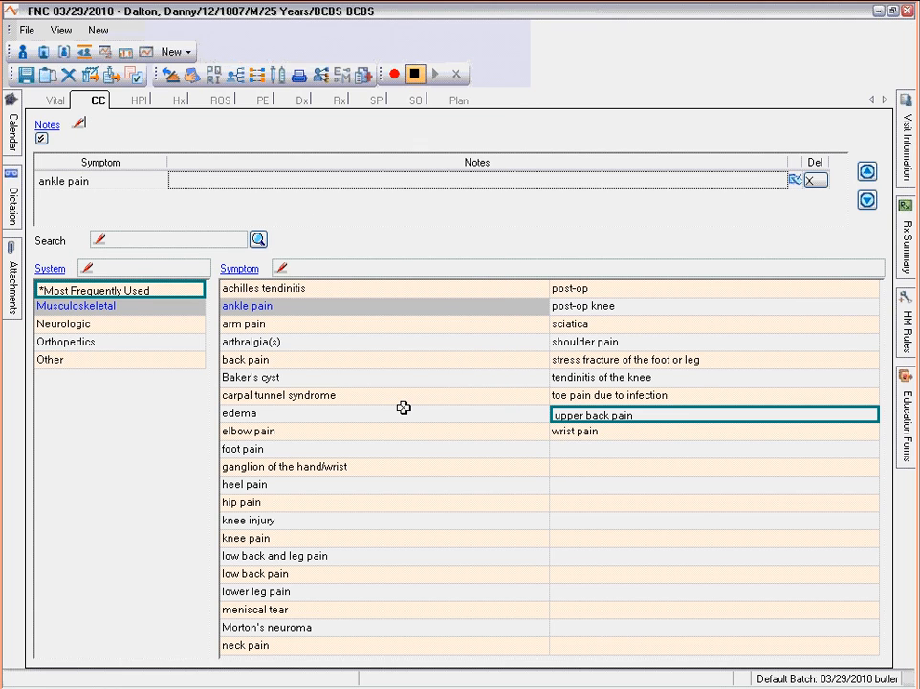
Step: Handwrite "pain" in the chief complaint notes and convert the handwriting to text
{"action": "left_click", "coordinate": [79, 122]}
{"action": "left_click_drag", "start_coordinate": [251, 183], "coordinate": [252, 219]}
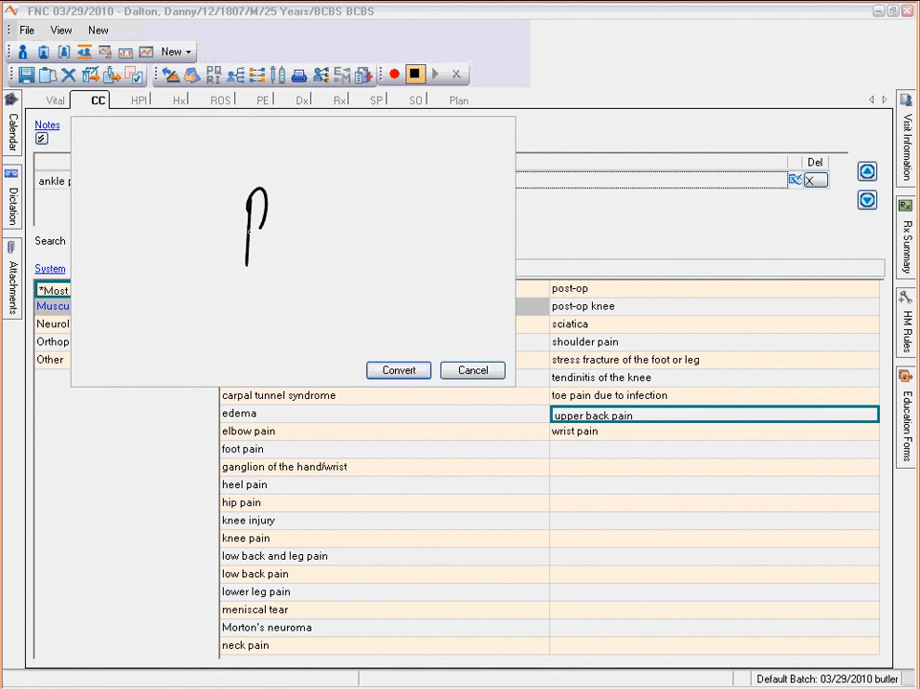
{"action": "mouse_move", "coordinate": [290, 188]}
{"action": "left_mouse_down"}
{"action": "mouse_move", "coordinate": [296, 218]}
{"action": "mouse_move", "coordinate": [346, 183]}
{"action": "mouse_move", "coordinate": [352, 217]}
{"action": "left_mouse_up"}
{"action": "left_click", "coordinate": [303, 161]}
{"action": "left_click", "coordinate": [397, 373]}
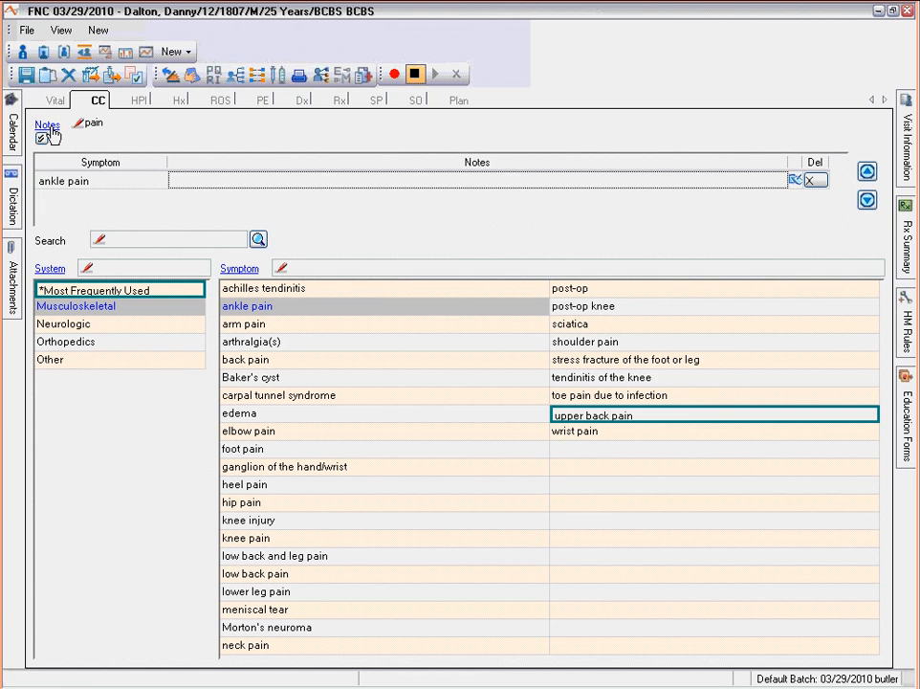
Step: Create a new HPI Quality description named "bad pain" for ankle pain, and try it out by selecting and deselecting it
{"action": "left_click", "coordinate": [142, 101]}
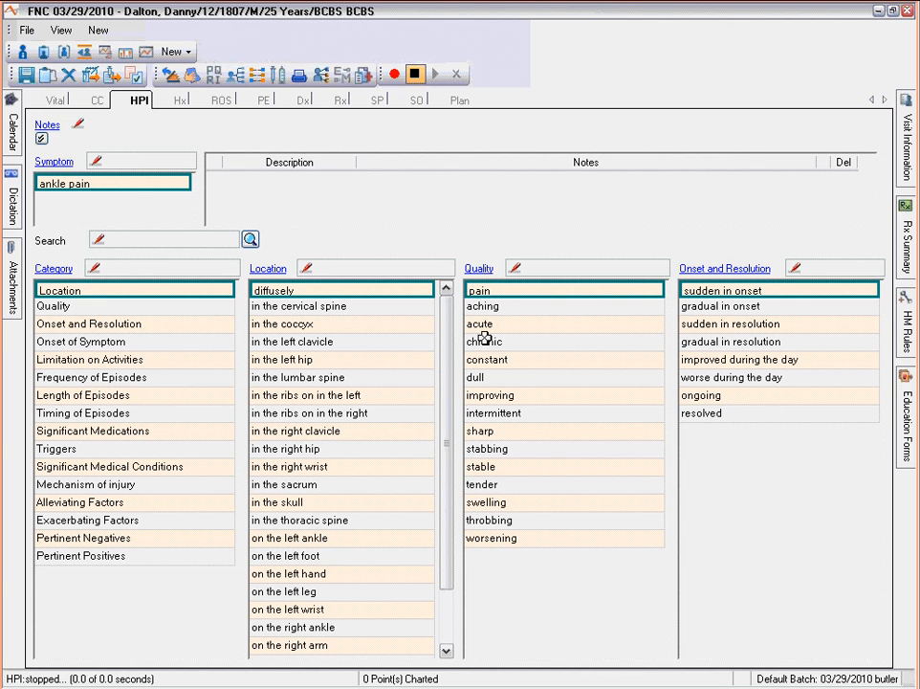
{"action": "left_click", "coordinate": [479, 271]}
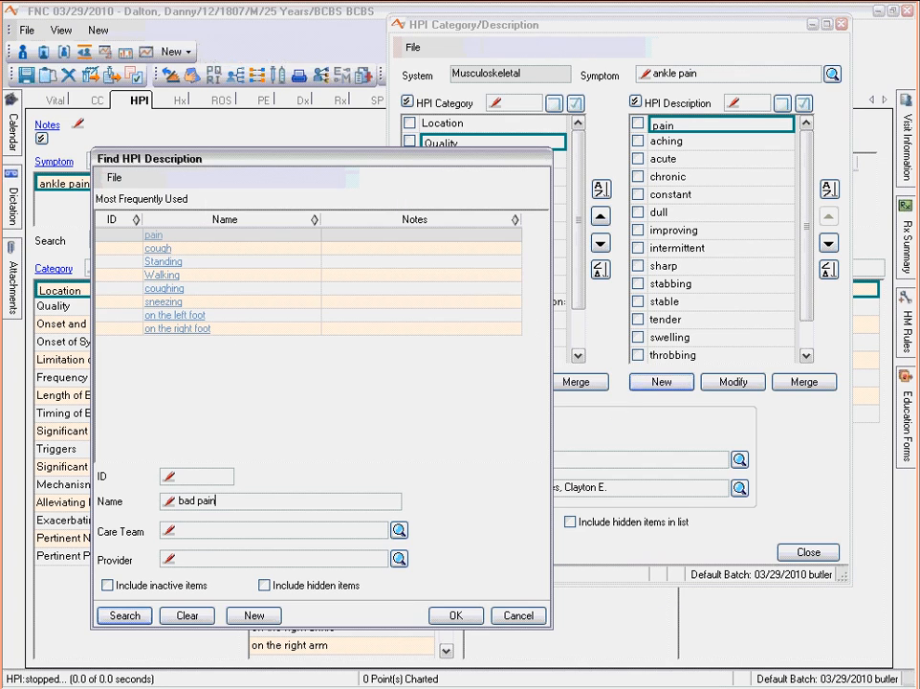
{"action": "left_click", "coordinate": [250, 614]}
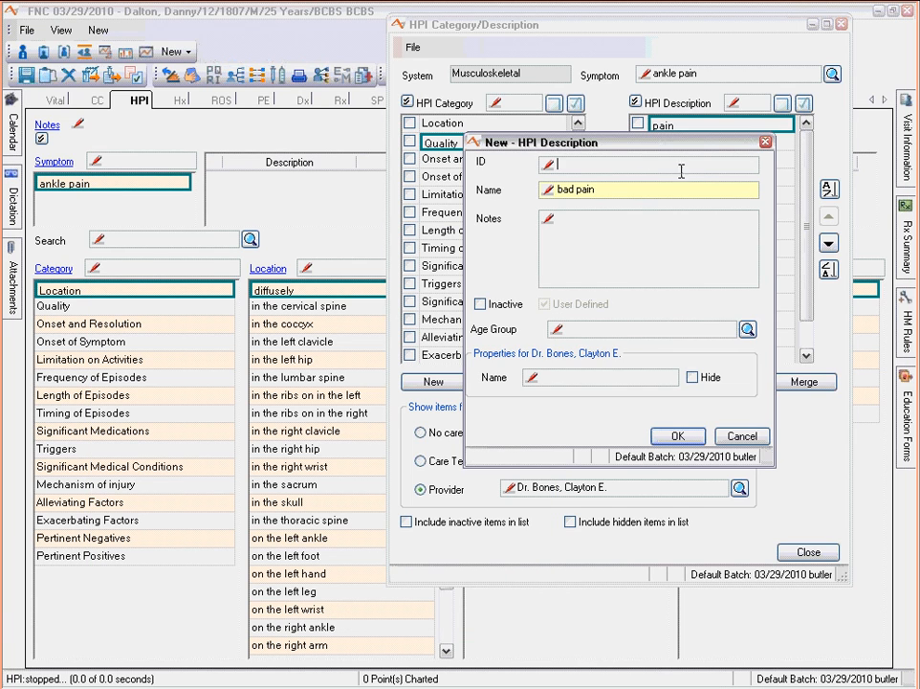
{"action": "left_click", "coordinate": [678, 435]}
{"action": "left_click", "coordinate": [809, 552]}
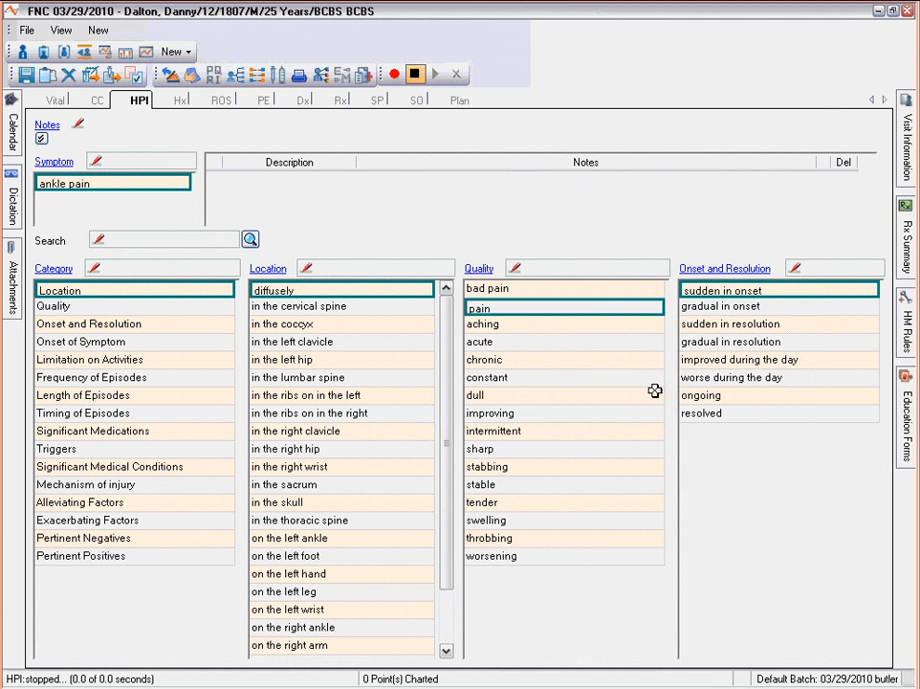
{"action": "left_click", "coordinate": [615, 289]}
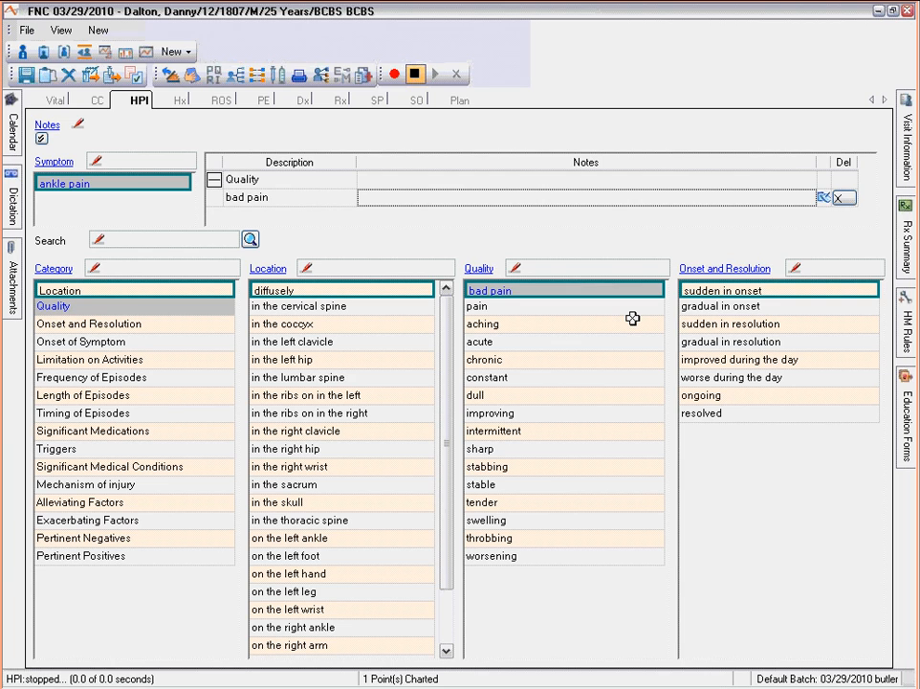
{"action": "left_click", "coordinate": [560, 292]}
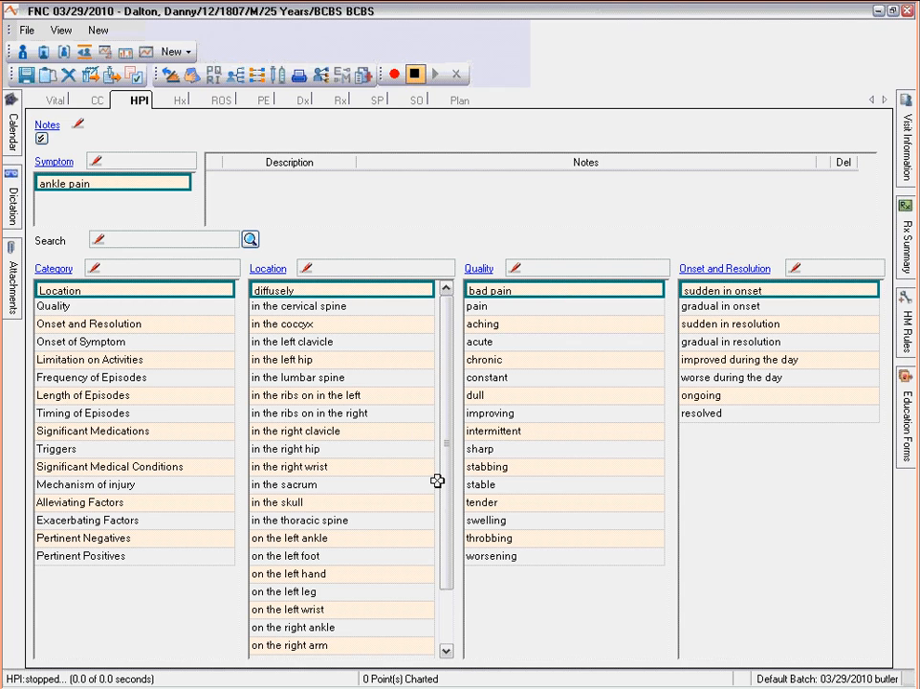
Step: Chart the ankle pain's location as on the left ankle and its quality as constant and swelling
{"action": "left_click_drag", "start_coordinate": [443, 480], "coordinate": [322, 540]}
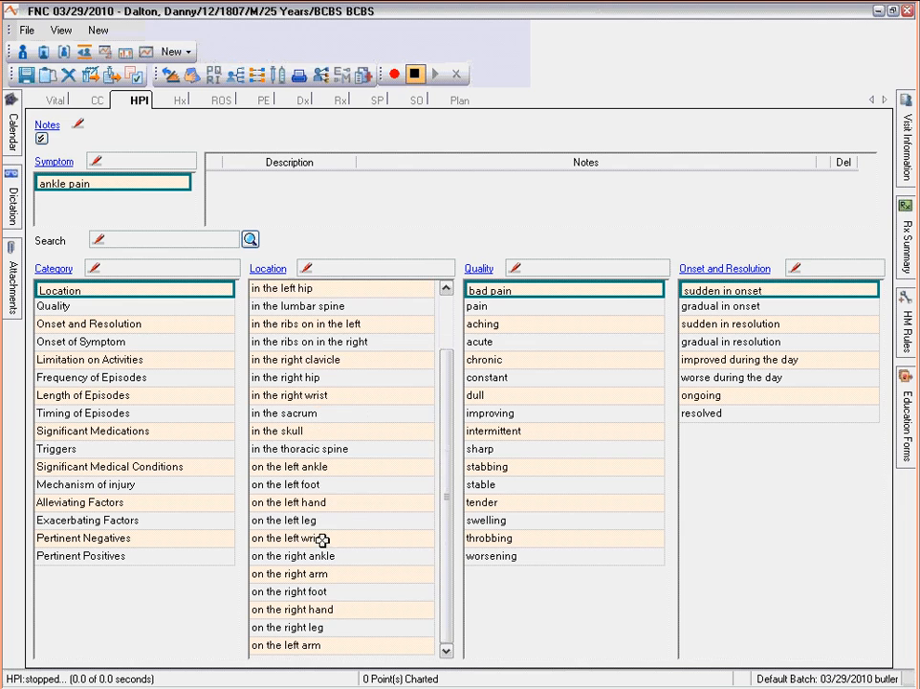
{"action": "left_click", "coordinate": [321, 469]}
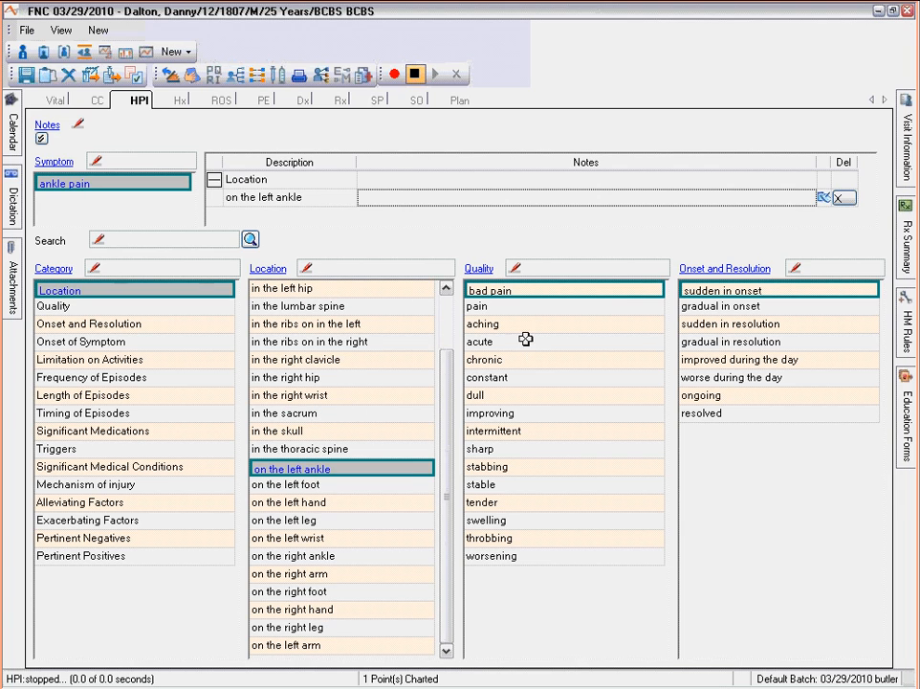
{"action": "left_click", "coordinate": [506, 383]}
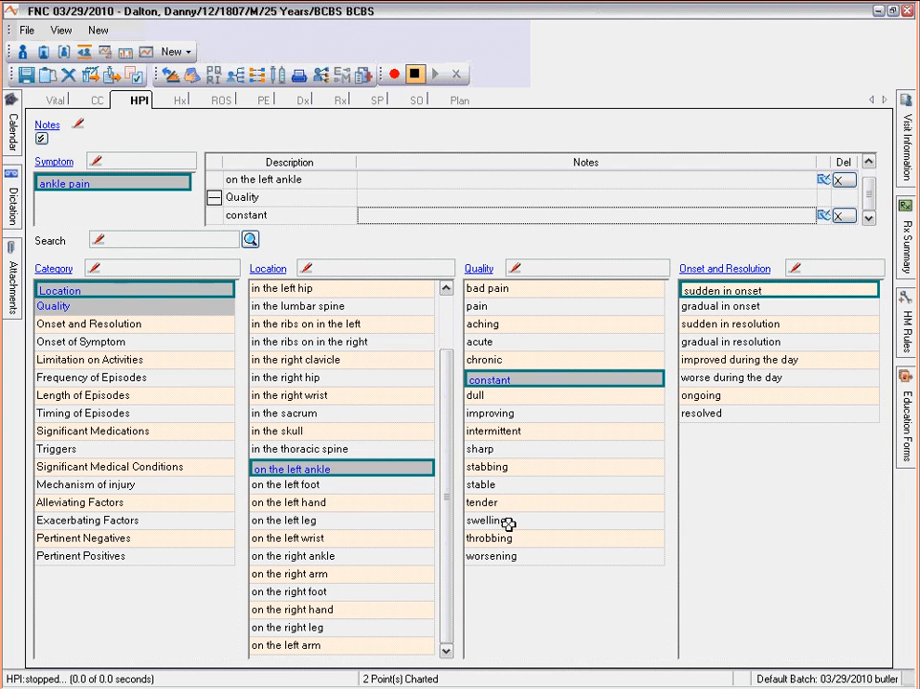
{"action": "left_click", "coordinate": [503, 523]}
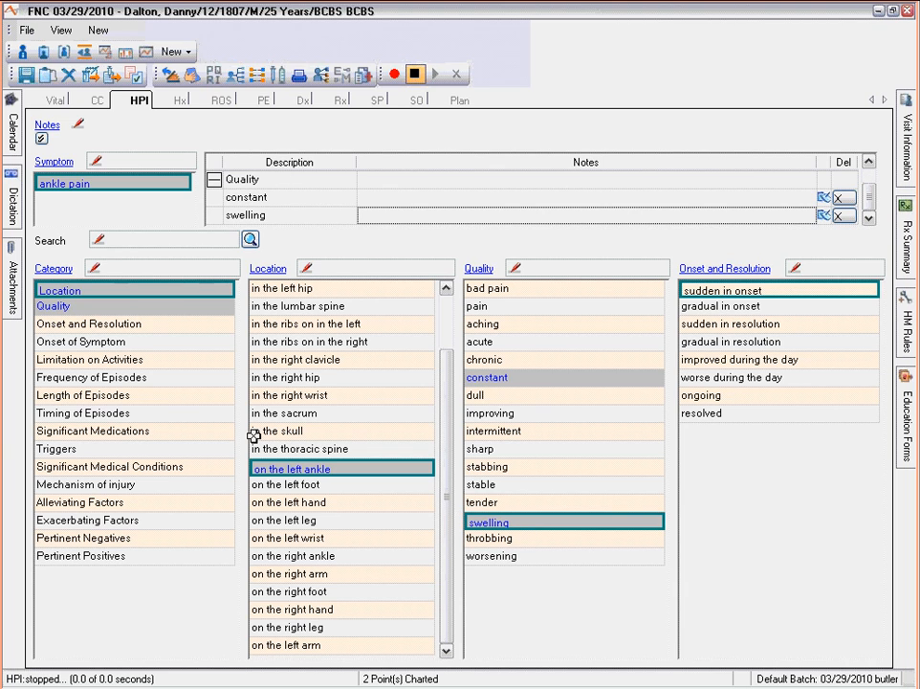
Step: Chart that the ankle pain moderately limits activities and that its mechanism of injury is a sports injury
{"action": "left_click", "coordinate": [143, 361]}
{"action": "left_click", "coordinate": [323, 307]}
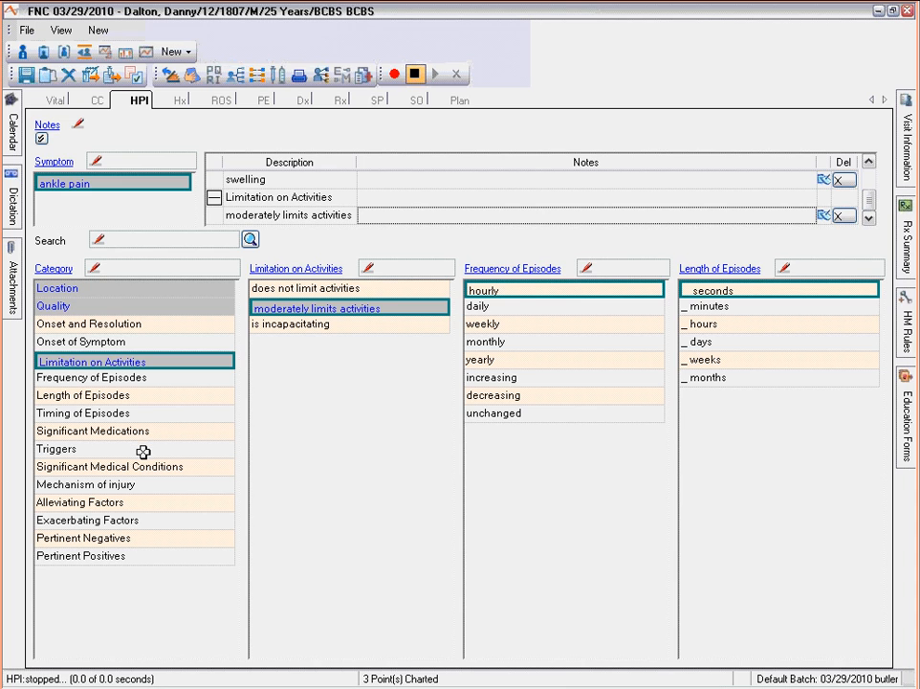
{"action": "left_click", "coordinate": [144, 449]}
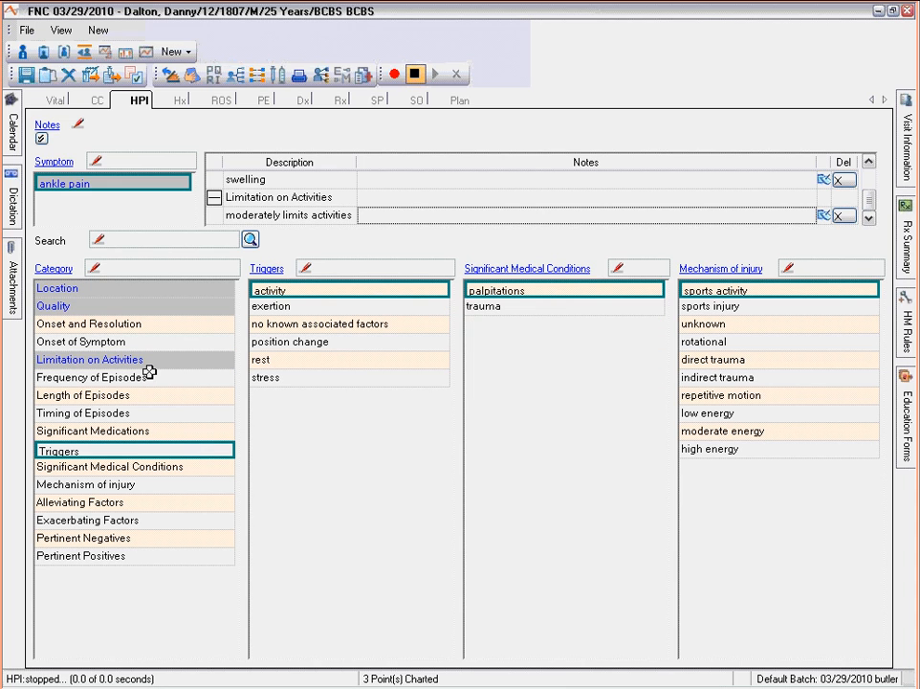
{"action": "left_click", "coordinate": [136, 486]}
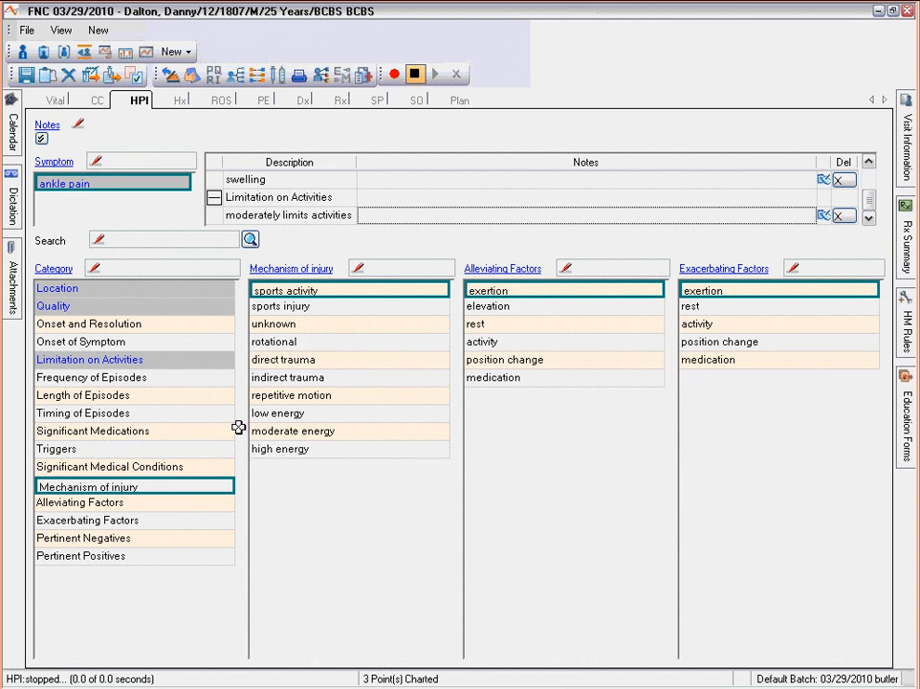
{"action": "left_click", "coordinate": [306, 308]}
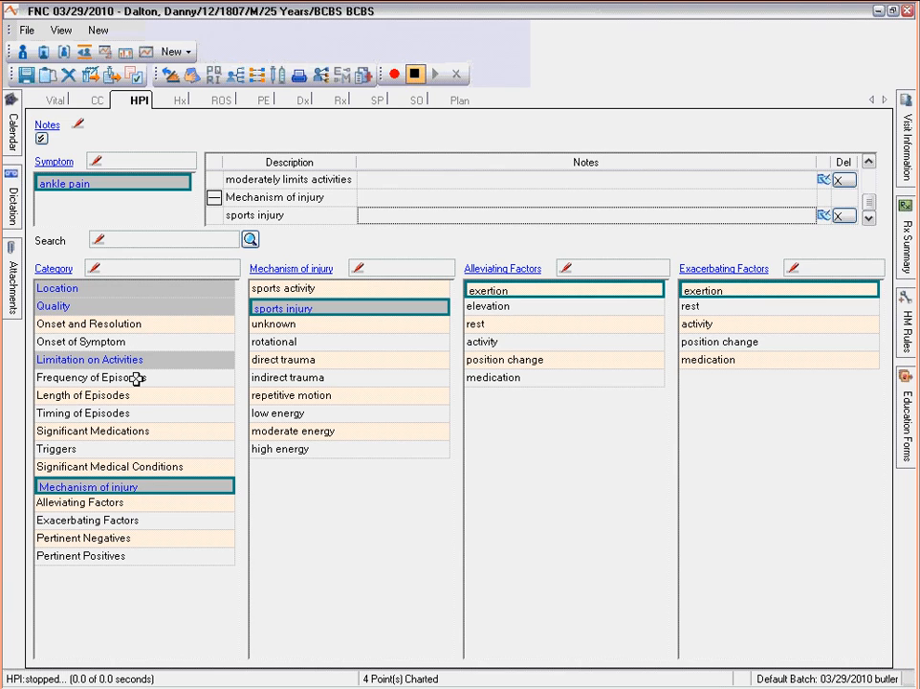
Step: Chart medication as an alleviating factor for the ankle pain
{"action": "left_click", "coordinate": [122, 504]}
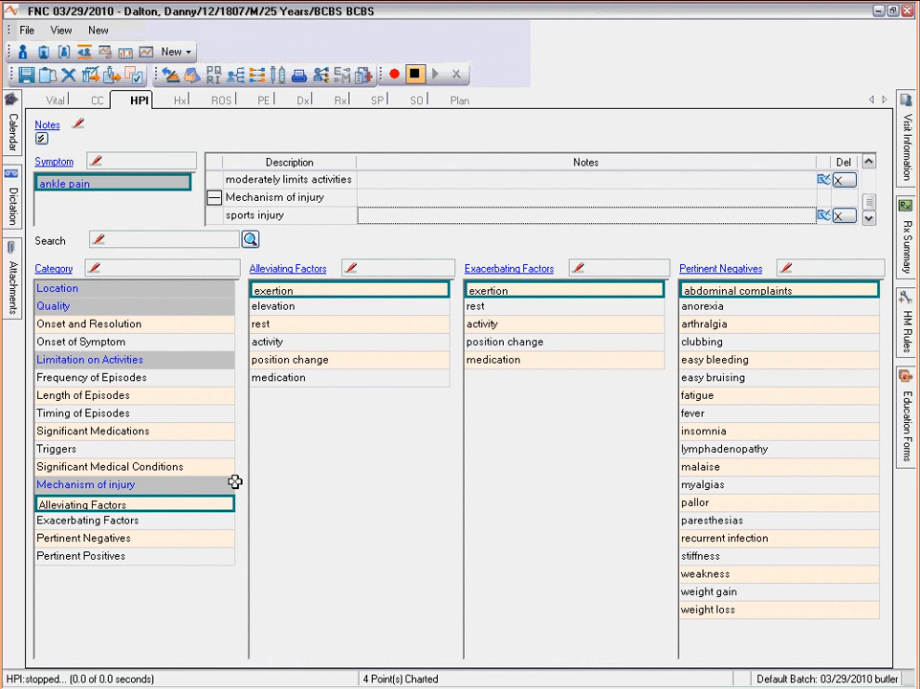
{"action": "left_click", "coordinate": [292, 380]}
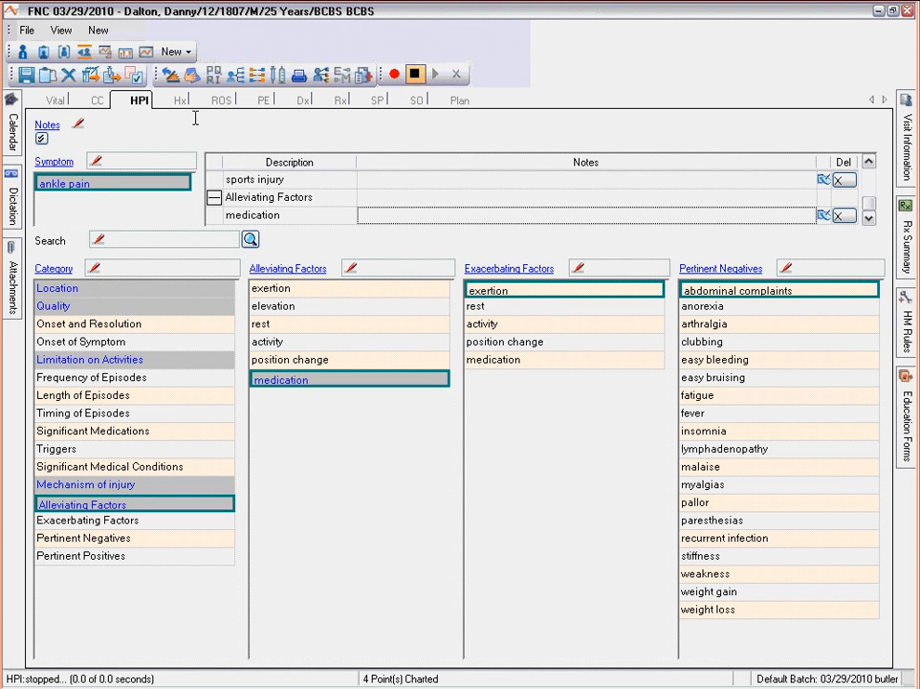
Step: Mark the medical, surgical, drug allergy and medication histories as reviewed with the patient
{"action": "left_click", "coordinate": [177, 102]}
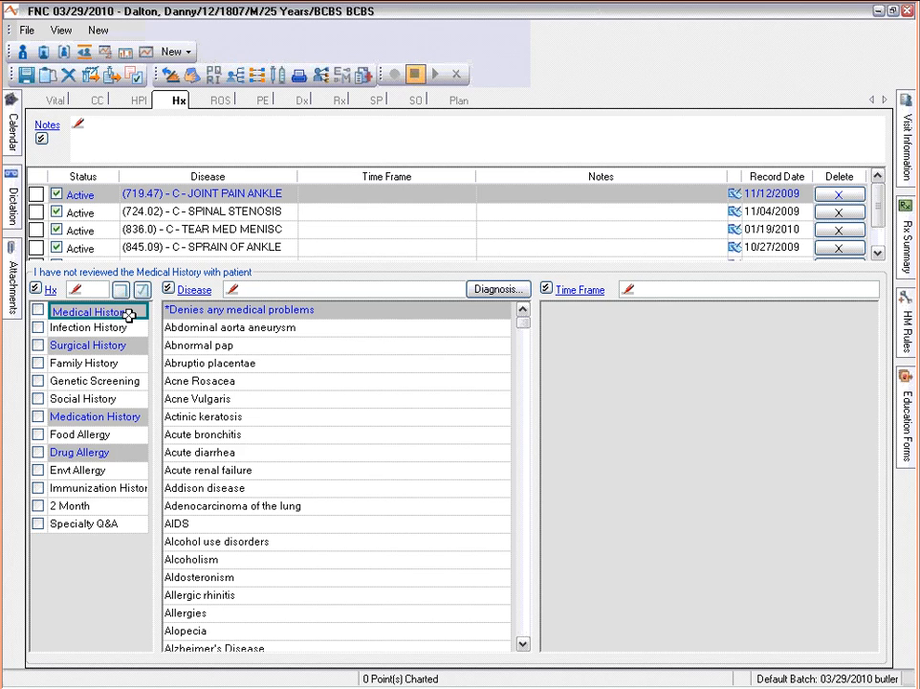
{"action": "left_click", "coordinate": [38, 312]}
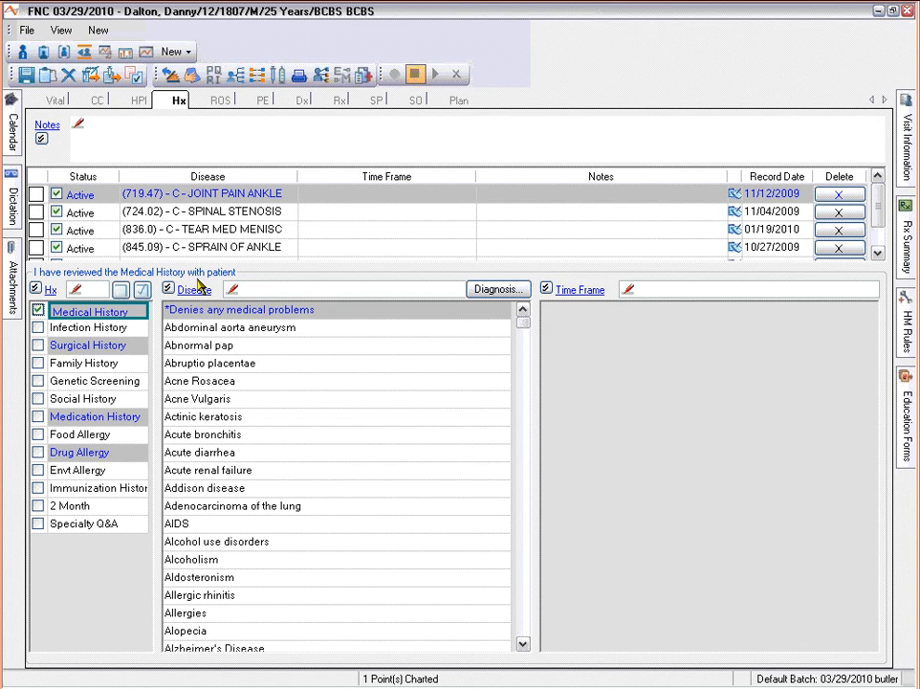
{"action": "left_click", "coordinate": [37, 348]}
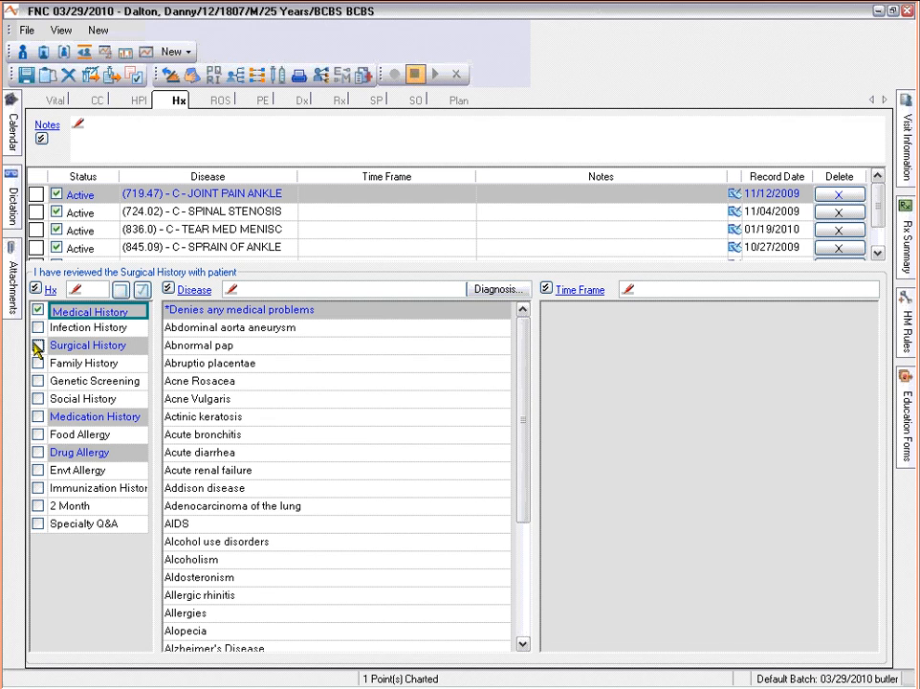
{"action": "left_click", "coordinate": [68, 455]}
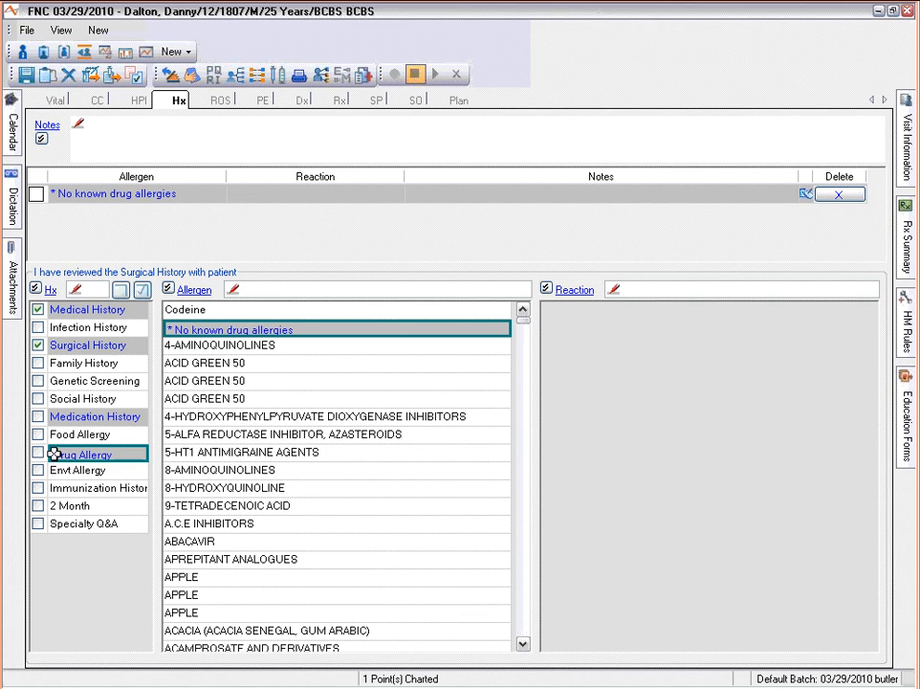
{"action": "left_click", "coordinate": [38, 454]}
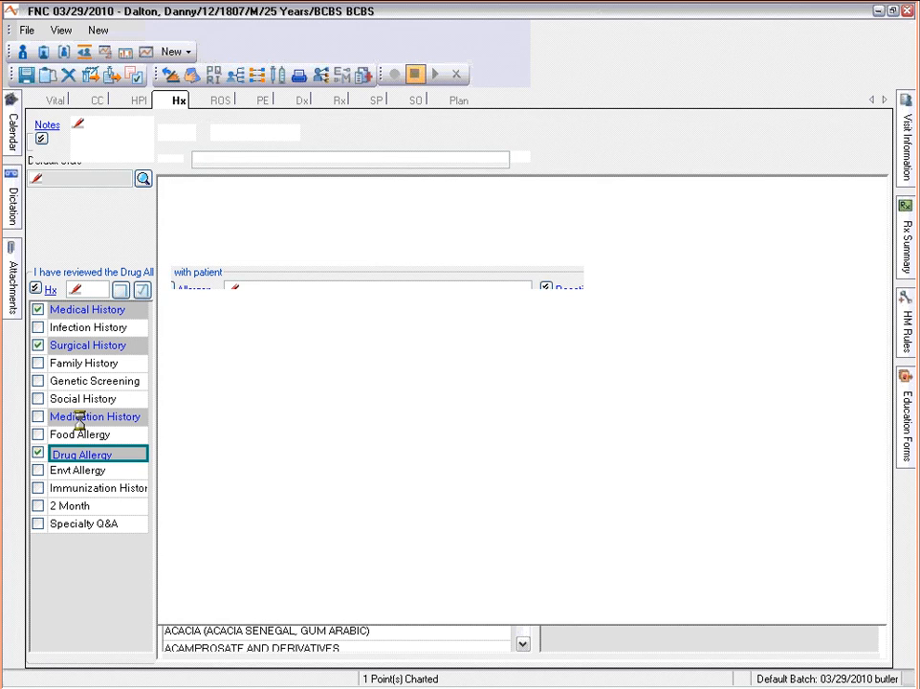
{"action": "left_click", "coordinate": [81, 419]}
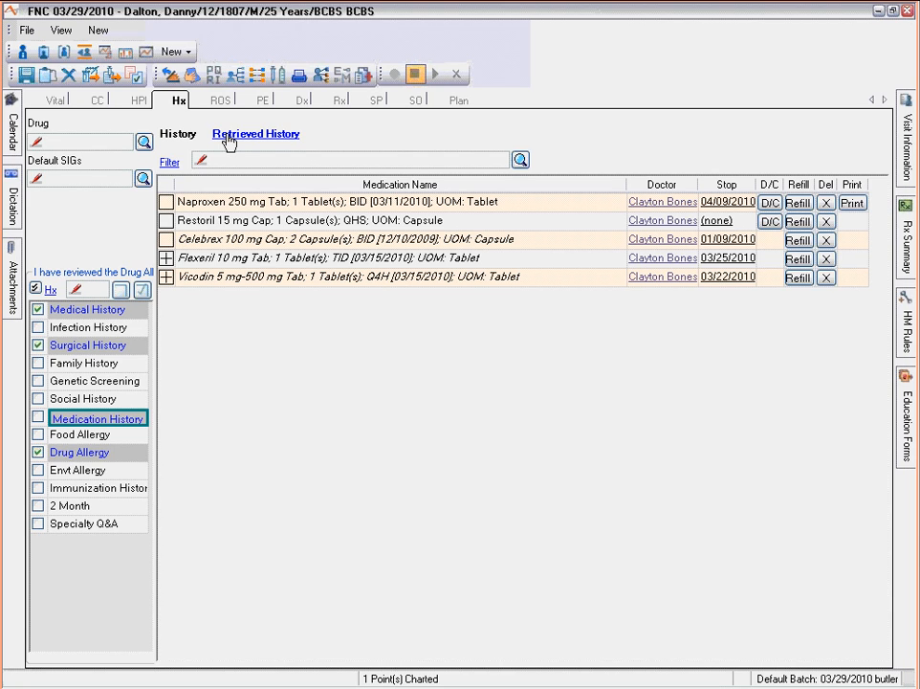
{"action": "left_click", "coordinate": [218, 99]}
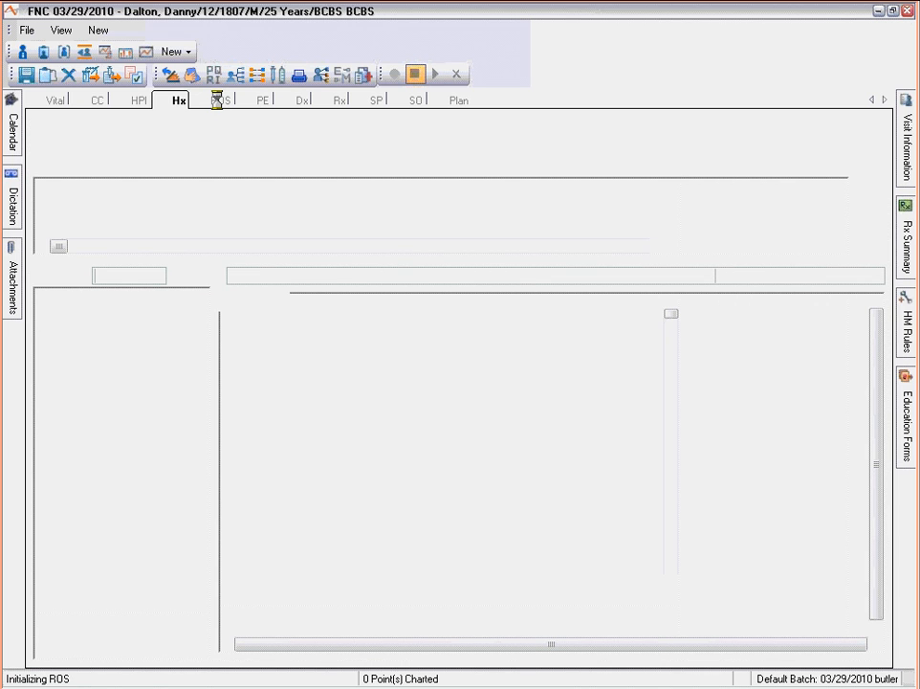
{"action": "left_click", "coordinate": [179, 101]}
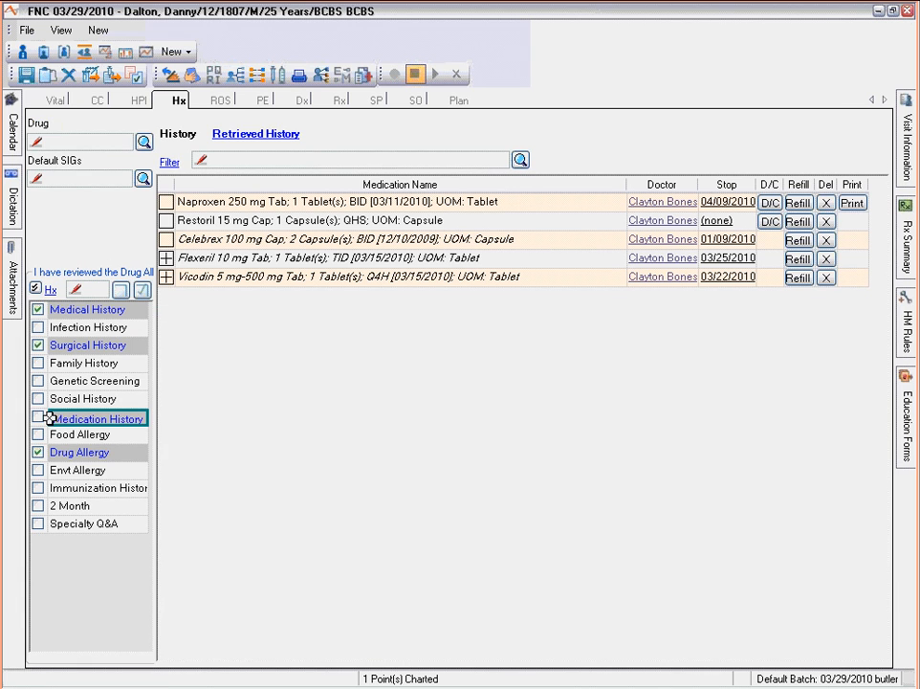
{"action": "left_click", "coordinate": [37, 418]}
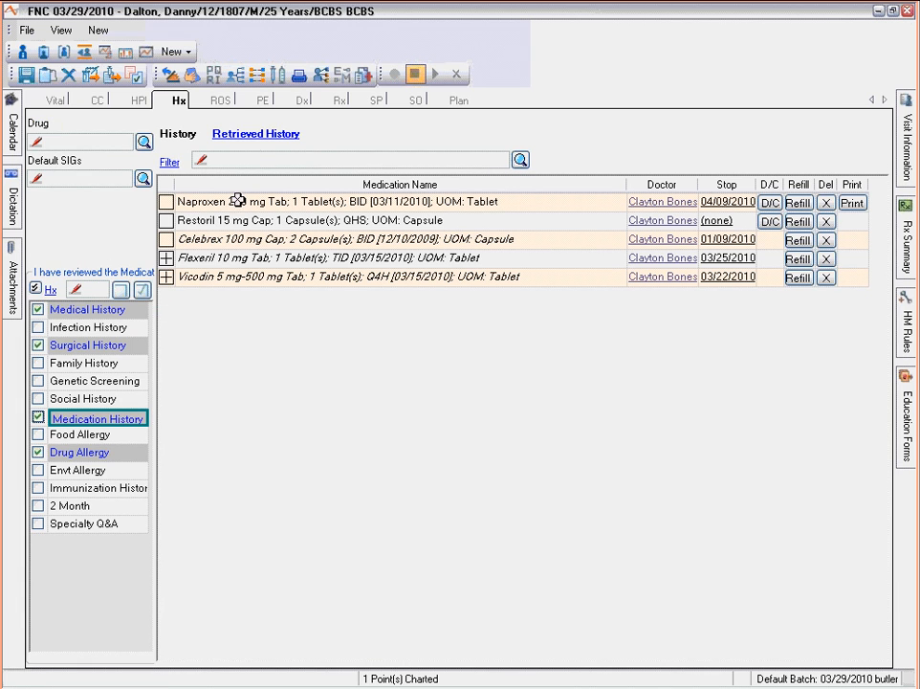
Step: Chart the default review of systems for all systems, setting leg pain to No and stiffness, swelling and fatigue to Yes
{"action": "left_click", "coordinate": [217, 101]}
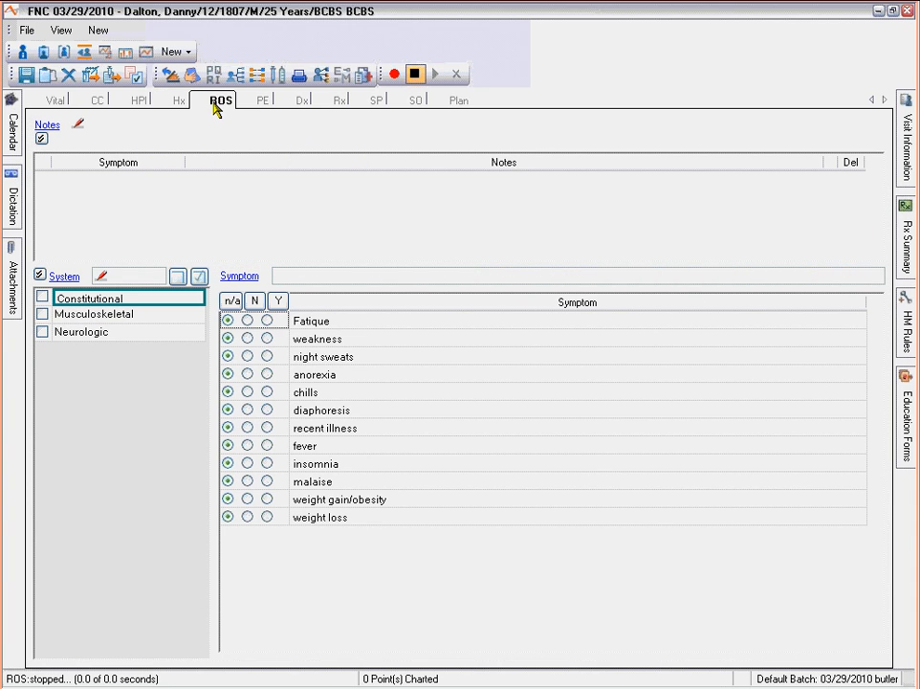
{"action": "left_click", "coordinate": [199, 277]}
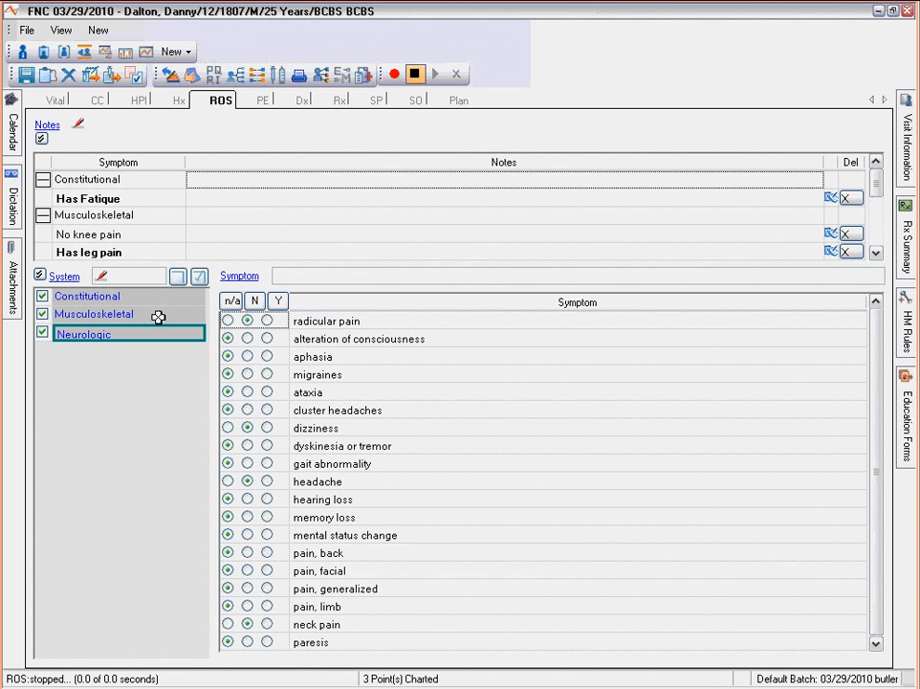
{"action": "left_click", "coordinate": [158, 316]}
{"action": "left_click", "coordinate": [246, 374]}
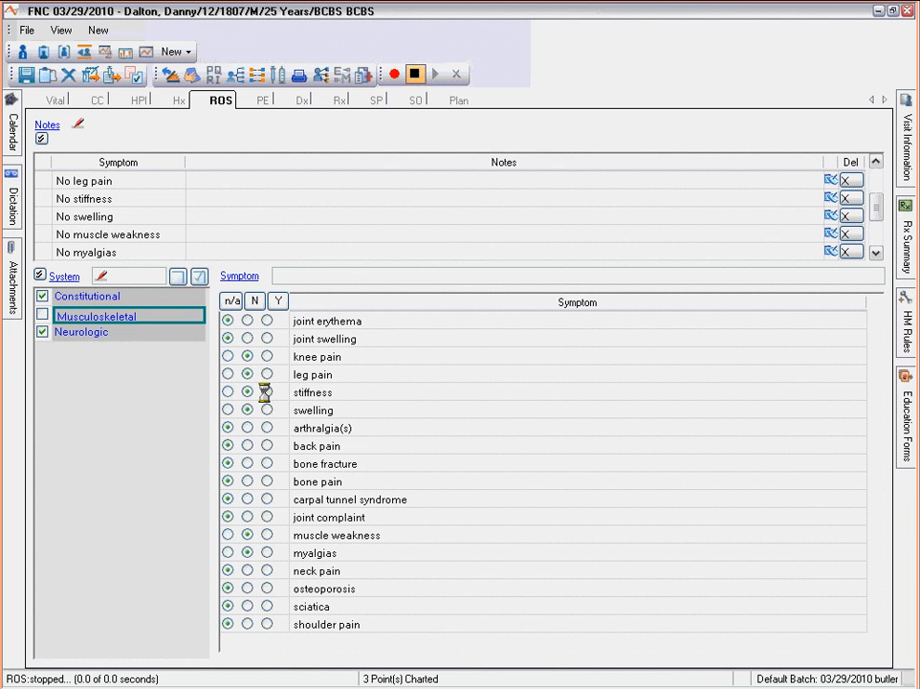
{"action": "left_click", "coordinate": [267, 392]}
{"action": "left_click", "coordinate": [267, 409]}
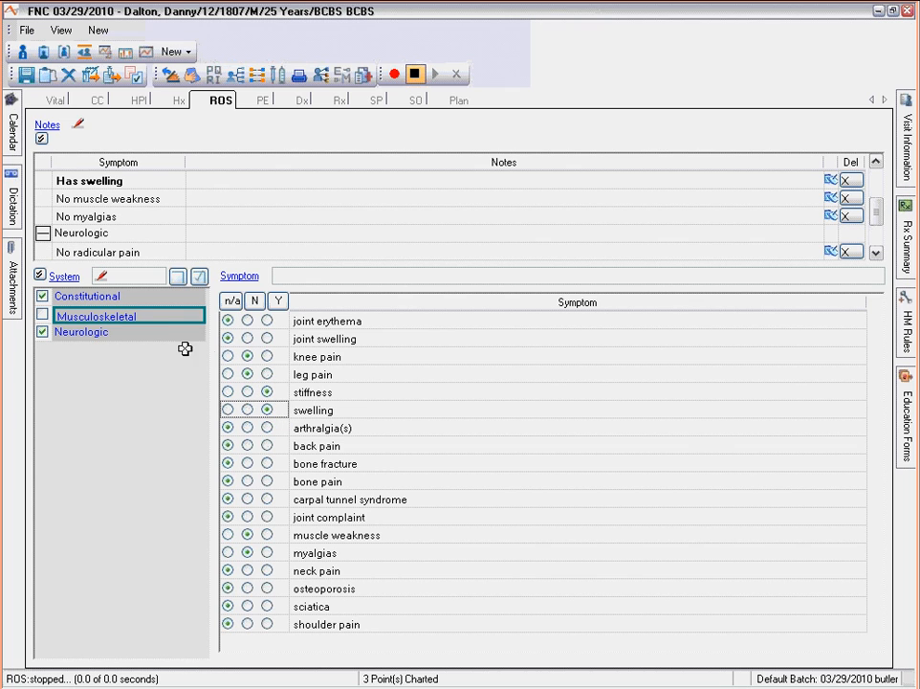
{"action": "left_click", "coordinate": [155, 296]}
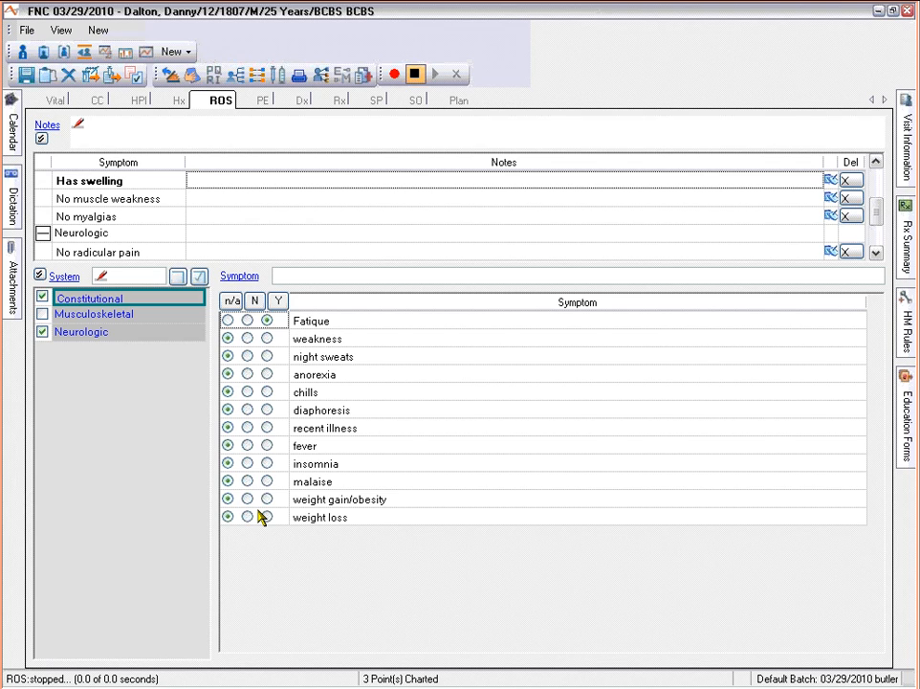
{"action": "left_click", "coordinate": [267, 321]}
Step: Chart swelling and tender as the ankle's inspection and palpation findings in the left lower extremity physical exam
{"action": "left_click", "coordinate": [261, 101]}
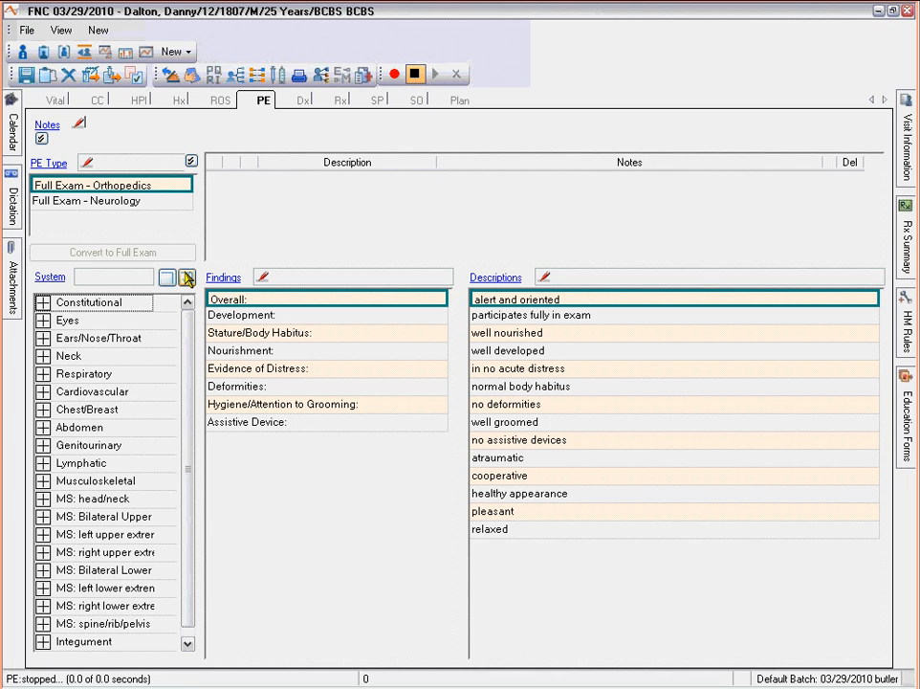
{"action": "left_click", "coordinate": [42, 588]}
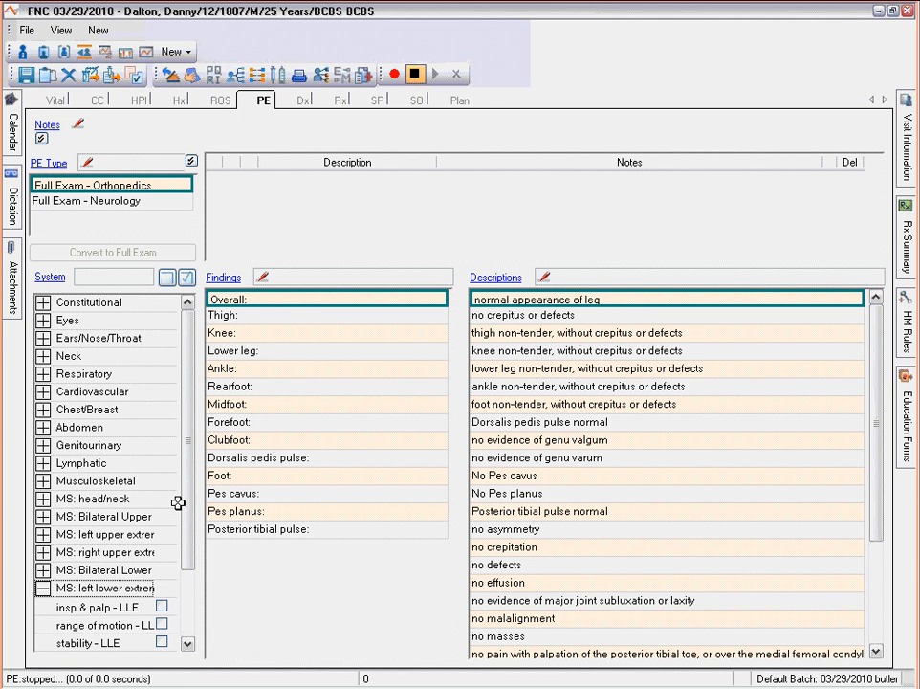
{"action": "left_click", "coordinate": [277, 370]}
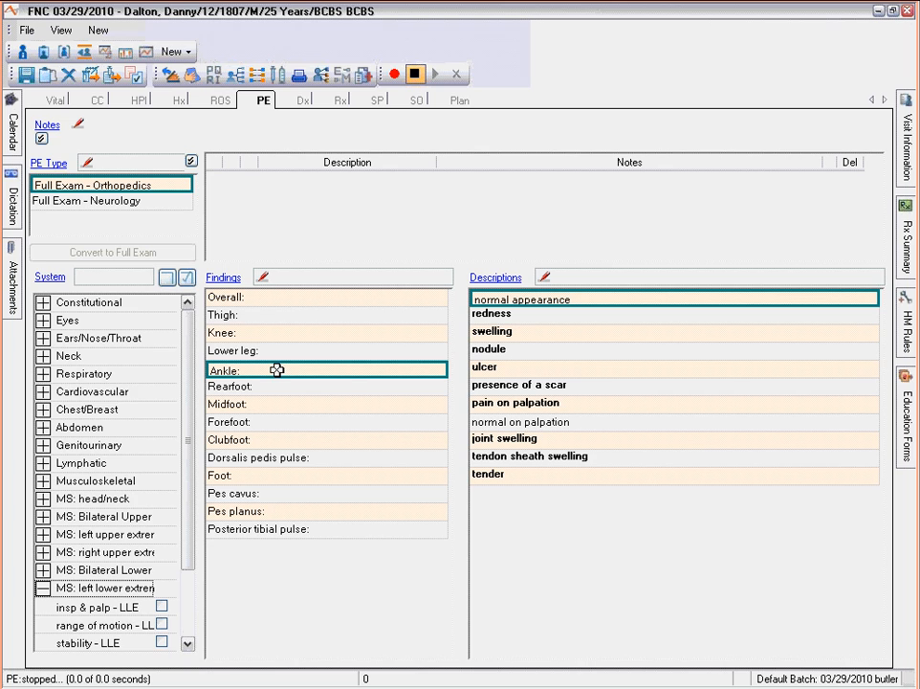
{"action": "left_click", "coordinate": [537, 334]}
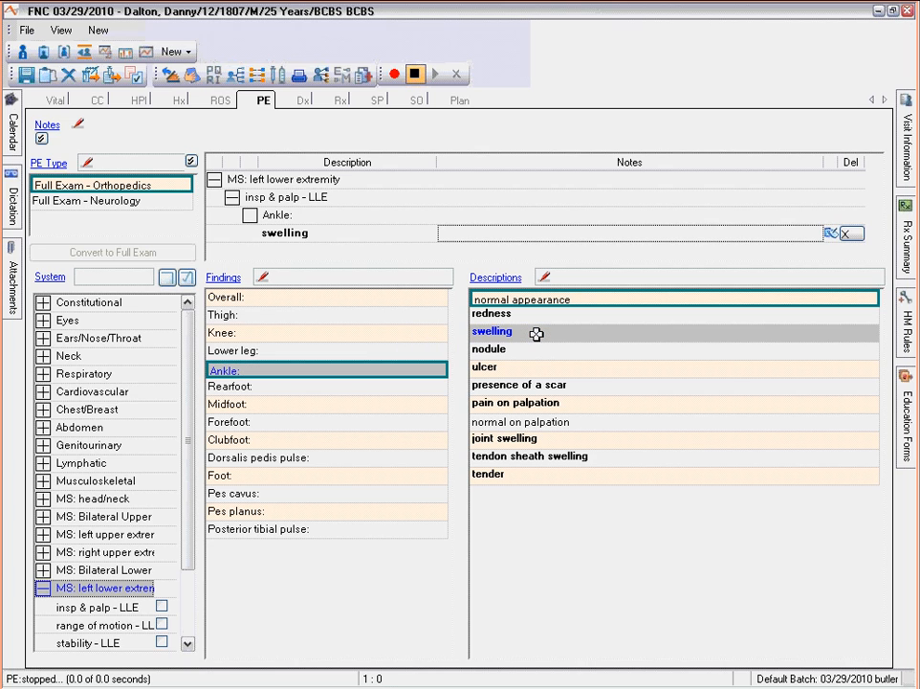
{"action": "left_click", "coordinate": [526, 475]}
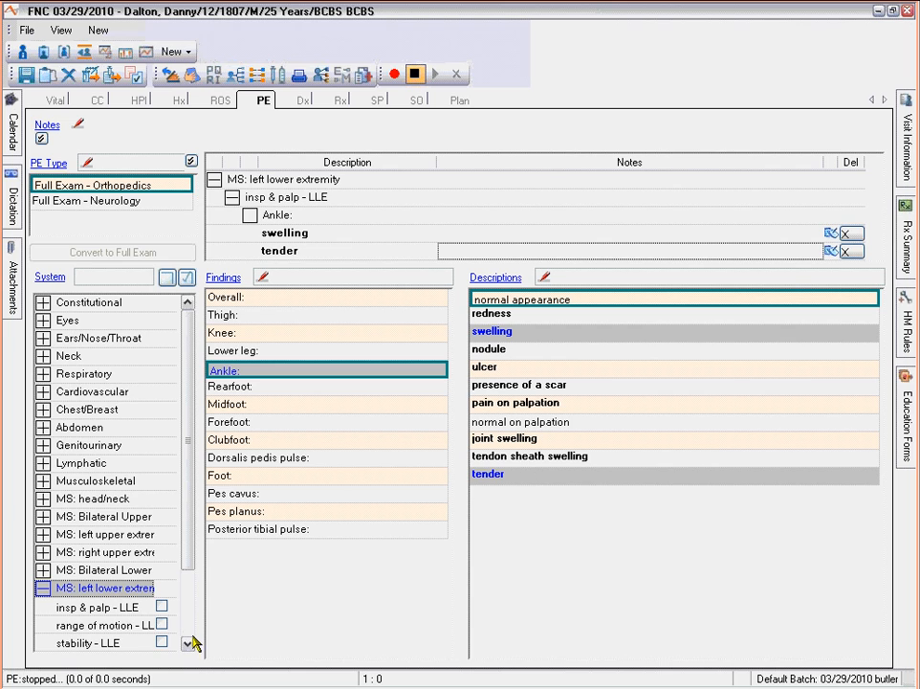
Step: Chart the ankle as subluxed under left lower extremity stability, leaving the normal varus stress test unselected after trying it
{"action": "scroll", "coordinate": [187, 648], "scroll_direction": "down", "scroll_amount": 1}
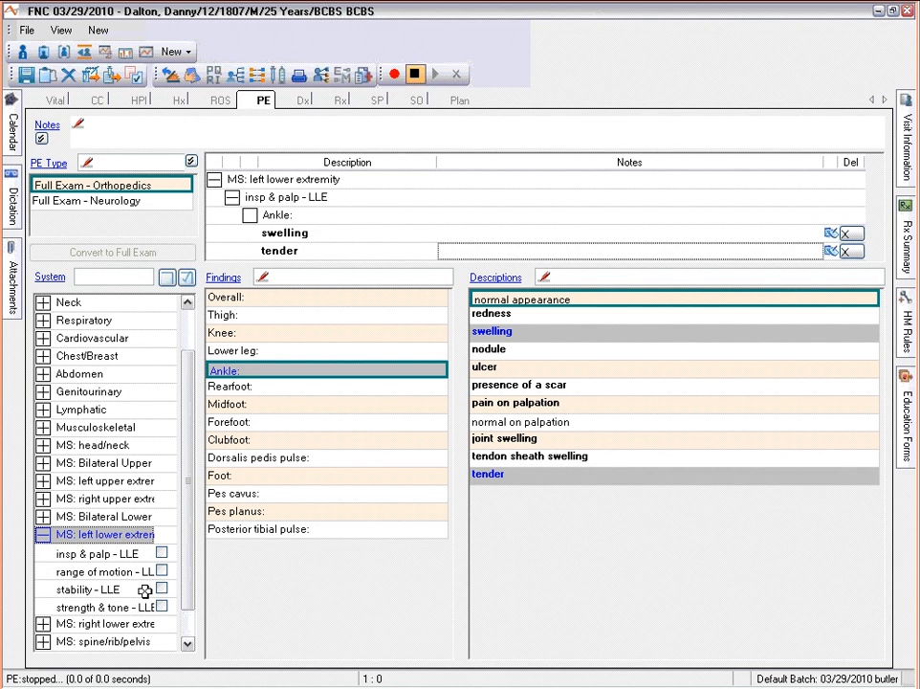
{"action": "left_click", "coordinate": [144, 589]}
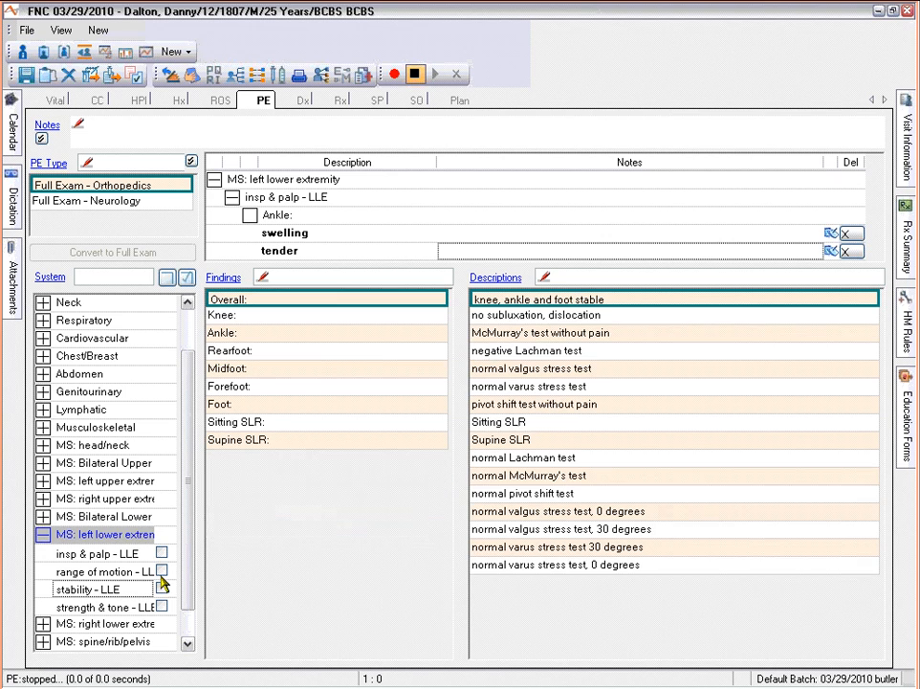
{"action": "left_click", "coordinate": [268, 332]}
{"action": "left_click", "coordinate": [519, 405]}
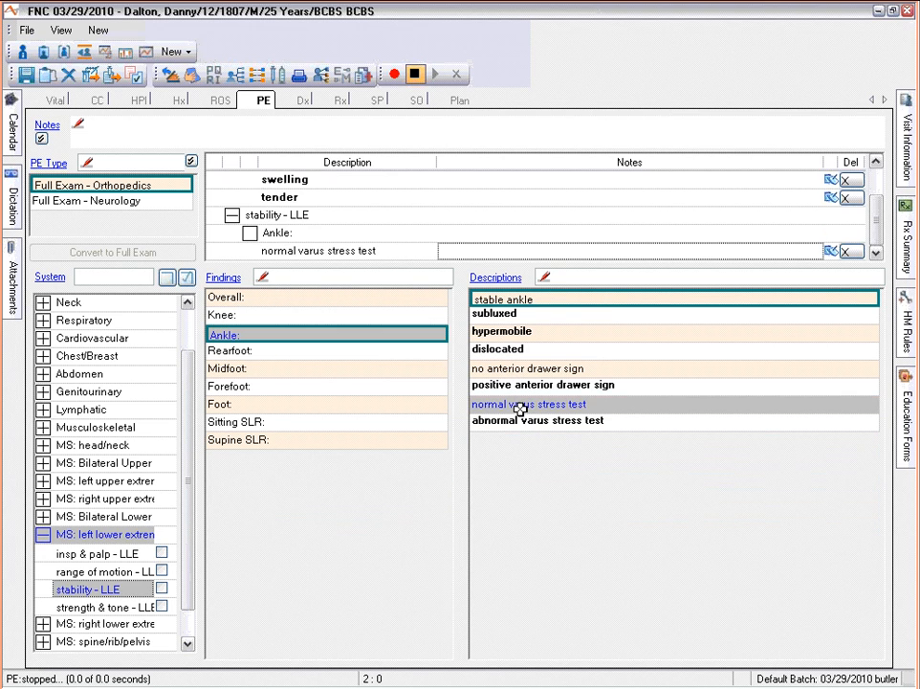
{"action": "left_click", "coordinate": [532, 314]}
{"action": "left_click", "coordinate": [508, 405]}
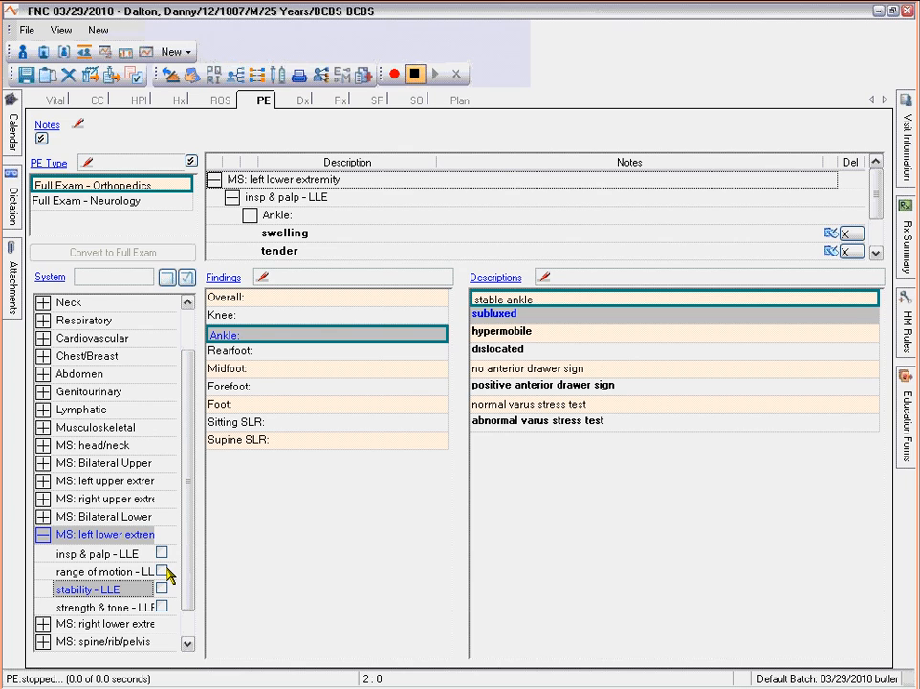
Step: Add the (73630) X-ray exam of foot to the services performed with the note "not broken"
{"action": "left_click", "coordinate": [299, 101]}
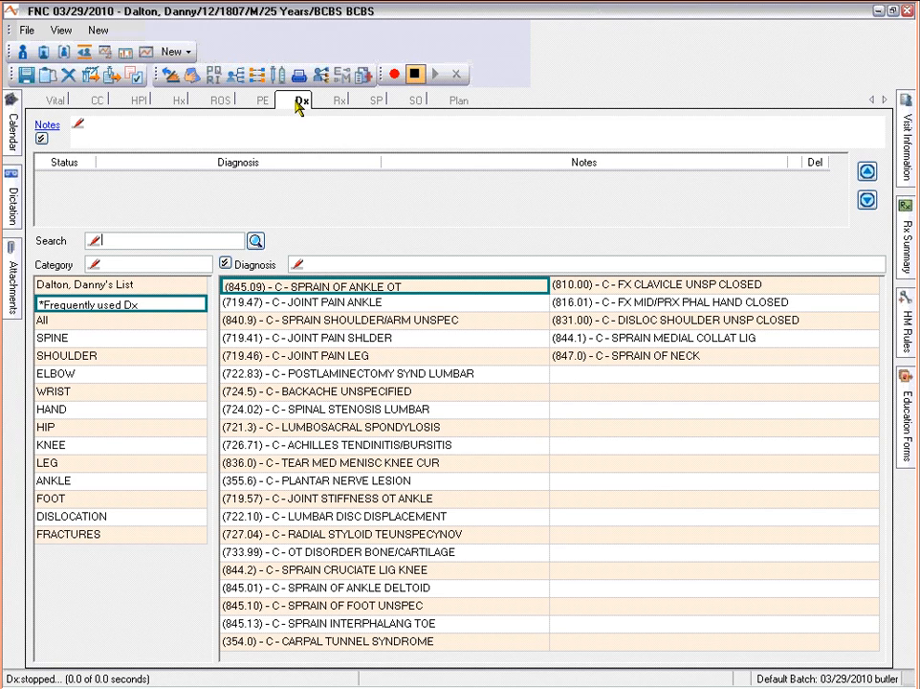
{"action": "left_click", "coordinate": [364, 100]}
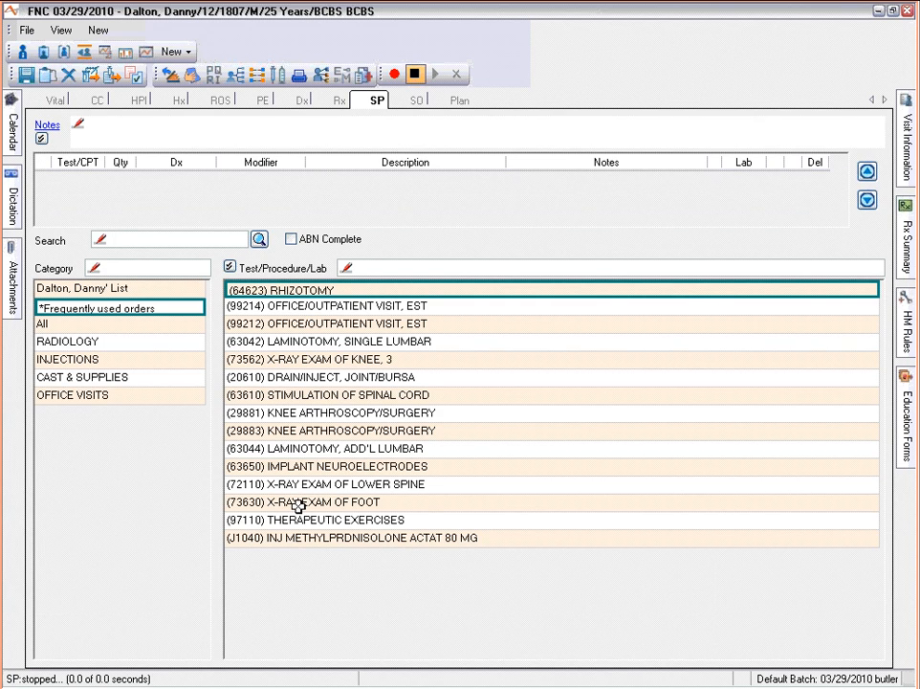
{"action": "left_click", "coordinate": [299, 506]}
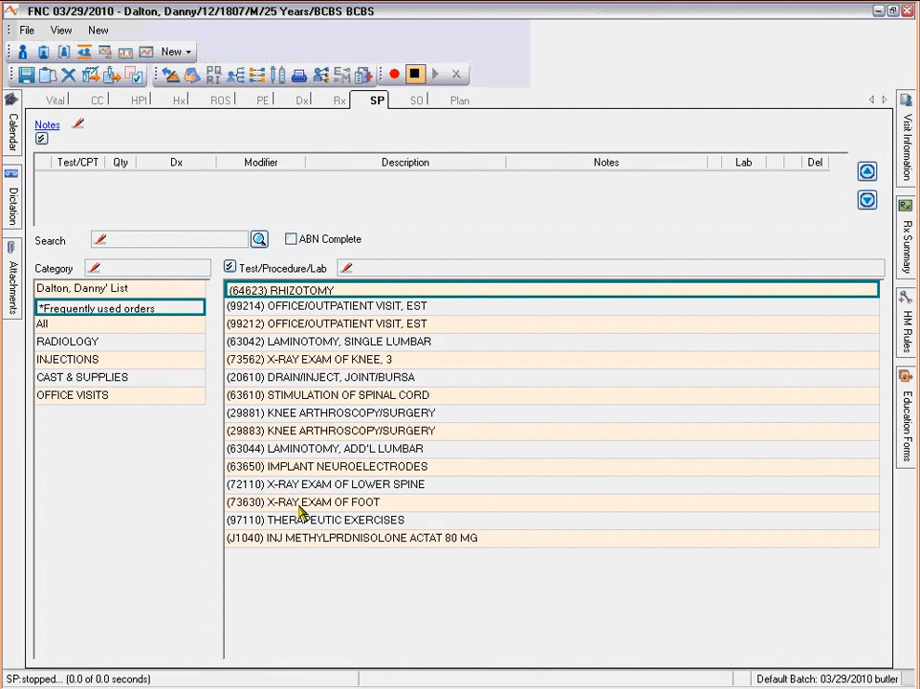
{"action": "left_click", "coordinate": [554, 179]}
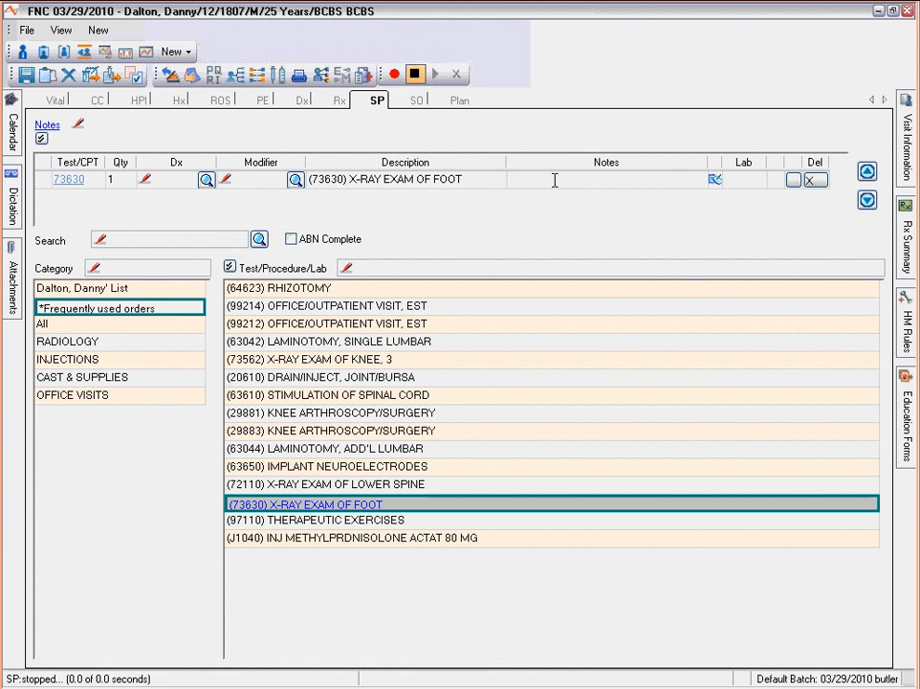
{"action": "type", "text": "not broken"}
Step: Keep the expiring salesforce.com session active and add the (845.09) sprain of ankle diagnosis from the ankle category
{"action": "left_click", "coordinate": [298, 100]}
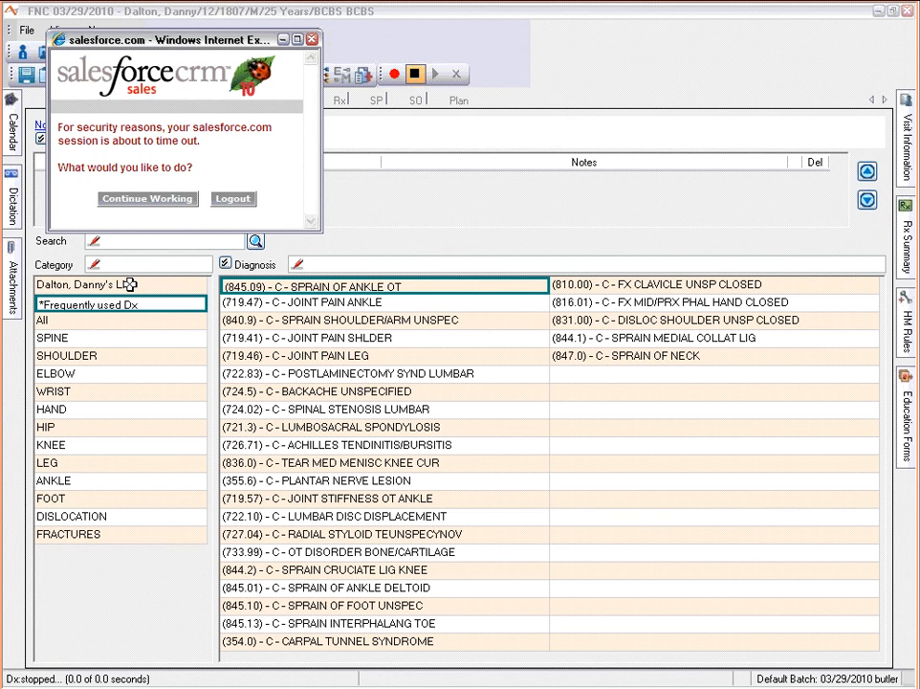
{"action": "left_click", "coordinate": [178, 204]}
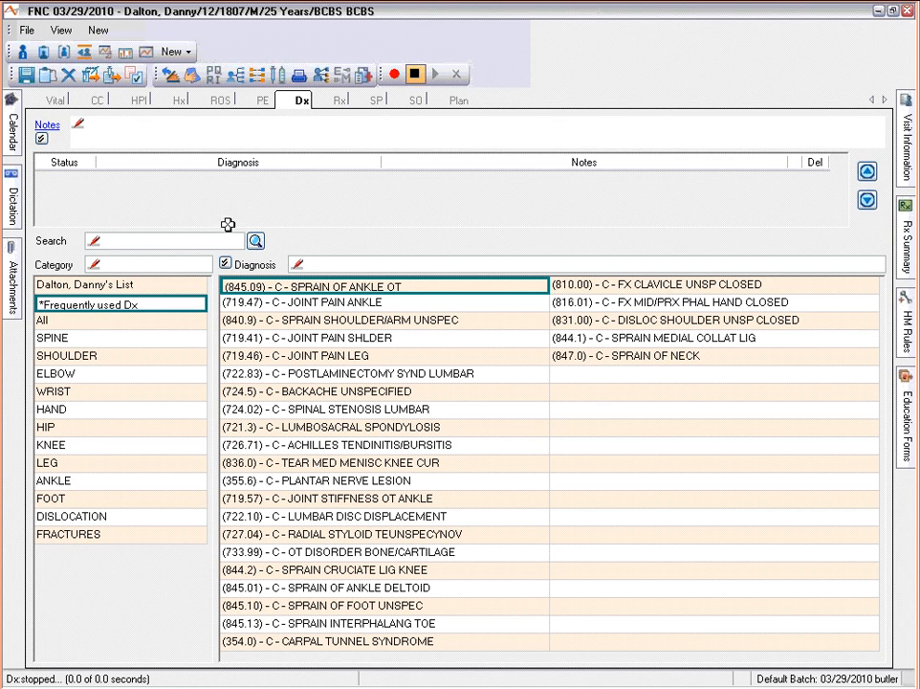
{"action": "left_click", "coordinate": [133, 480]}
{"action": "left_click", "coordinate": [133, 478]}
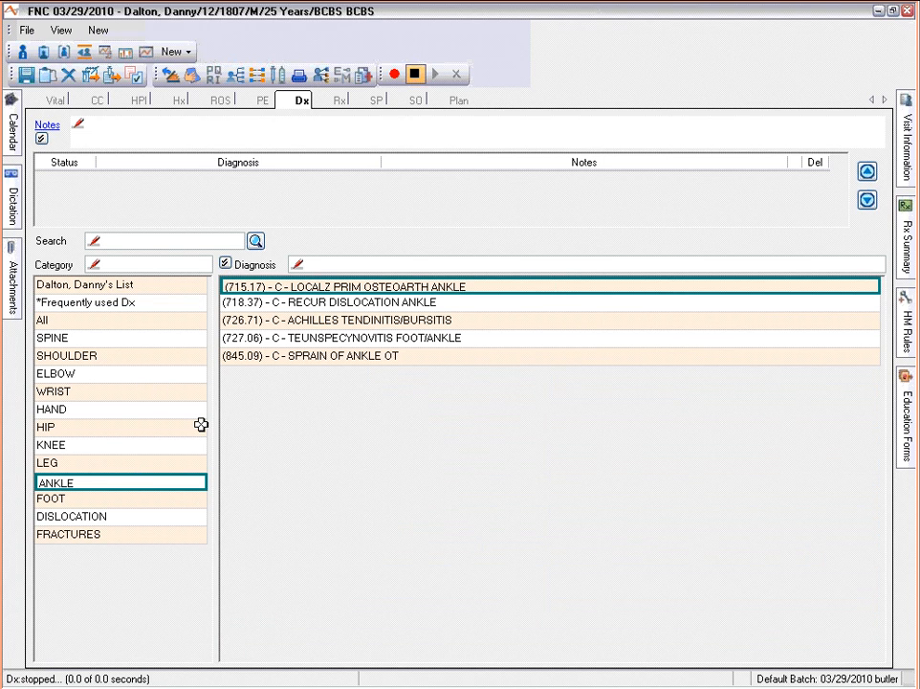
{"action": "left_click", "coordinate": [265, 356]}
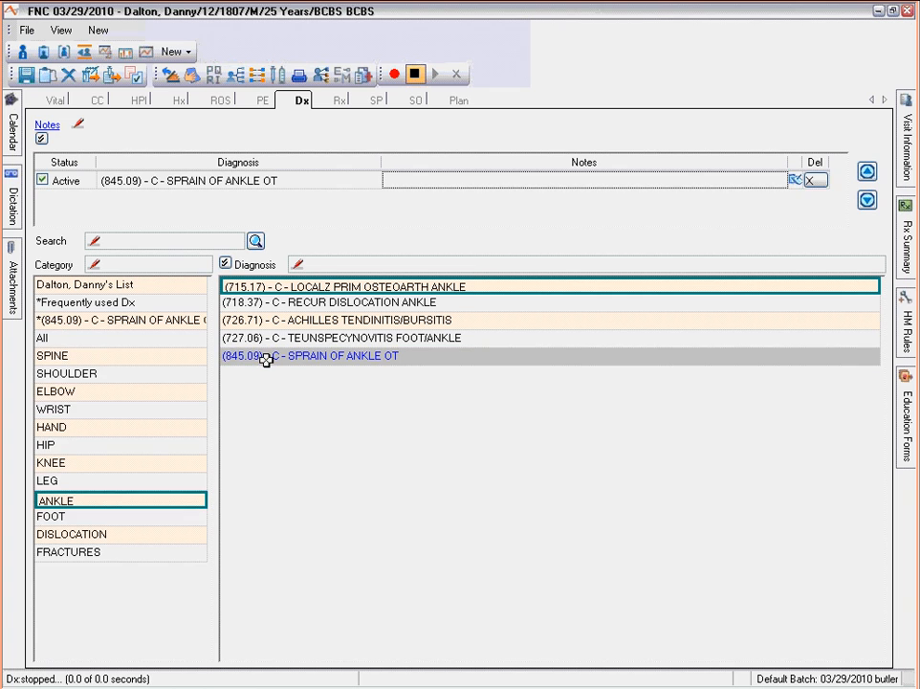
Step: Select the Vicodin 5 mg-500 mg prescription from the items associated with the ankle sprain diagnosis
{"action": "left_click", "coordinate": [179, 319]}
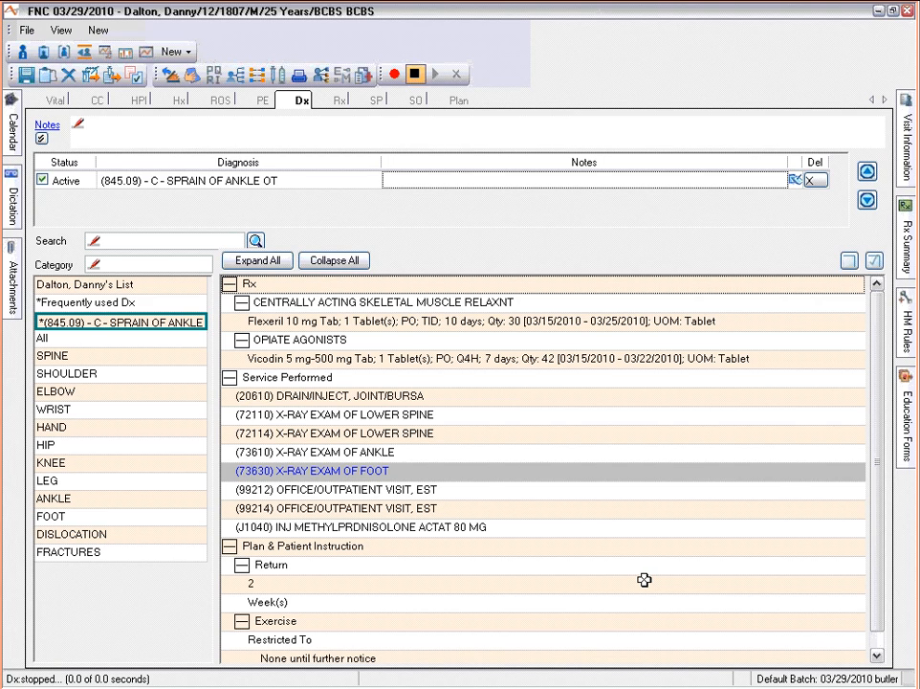
{"action": "left_click", "coordinate": [427, 360]}
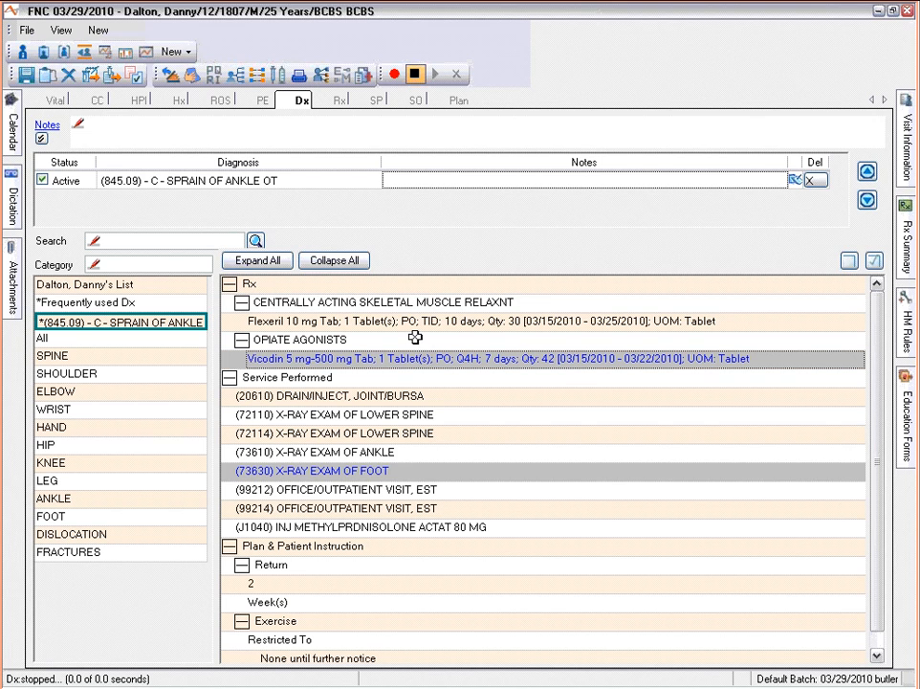
Step: Add the associated Flexeril 10 mg prescription, a return visit in 2 weeks, and exercise restricted to none until further notice
{"action": "left_click", "coordinate": [417, 322]}
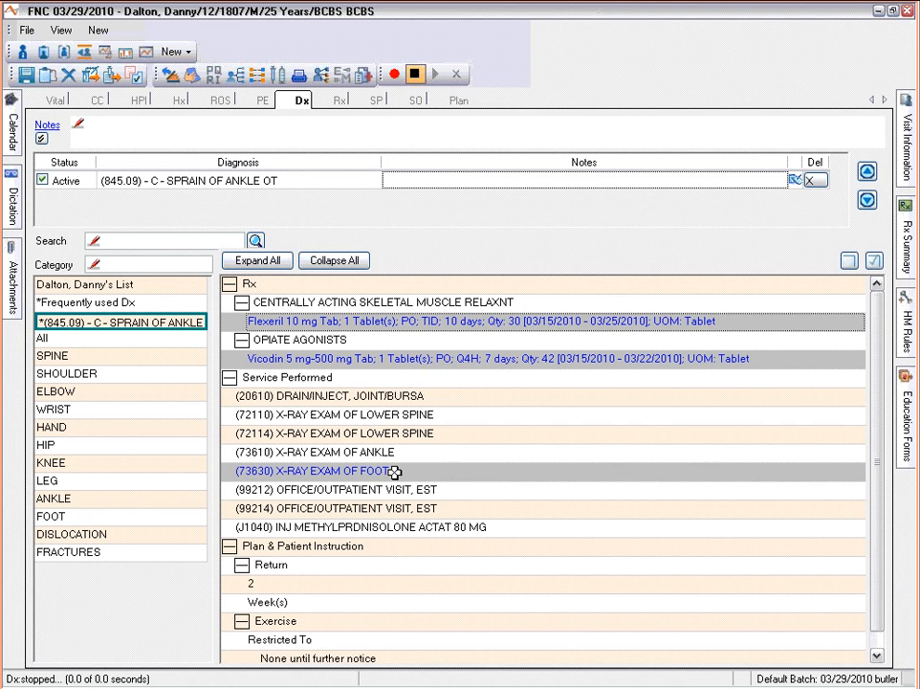
{"action": "left_click", "coordinate": [337, 582]}
{"action": "left_click", "coordinate": [335, 604]}
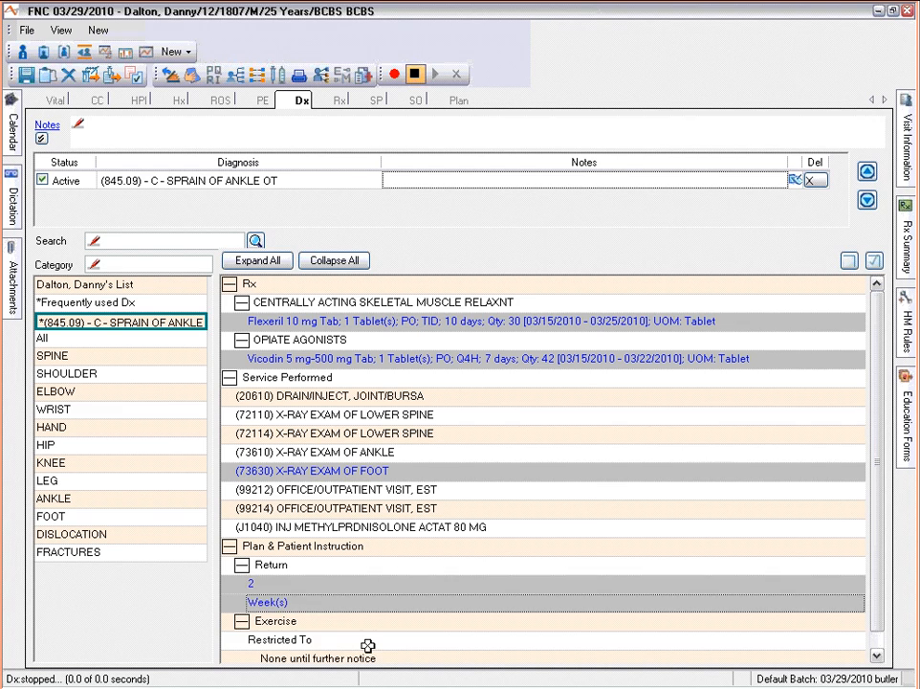
{"action": "left_click", "coordinate": [368, 641]}
{"action": "left_click", "coordinate": [723, 656]}
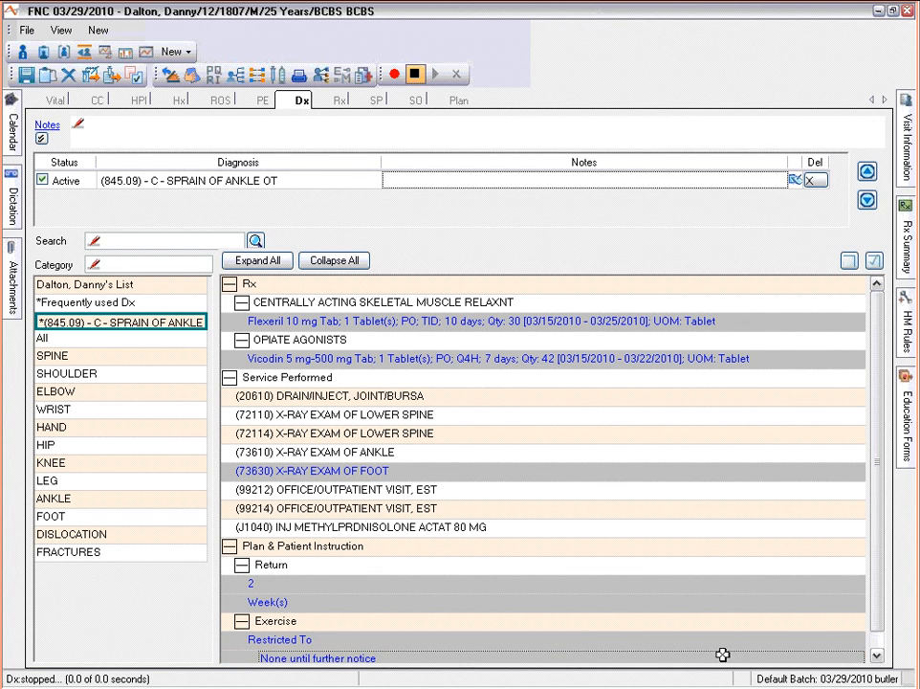
{"action": "left_click", "coordinate": [876, 656]}
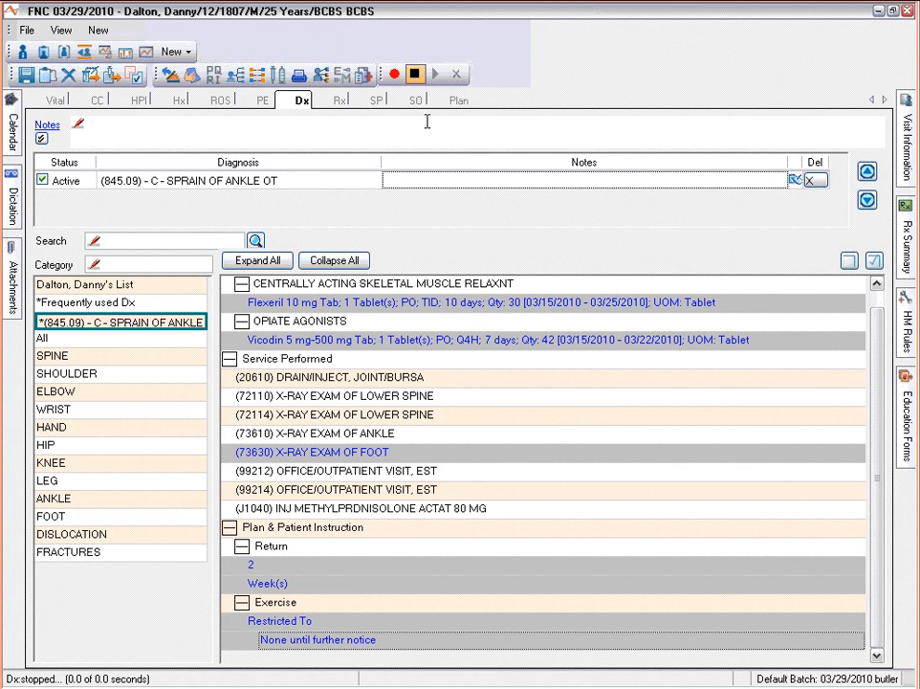
Step: Start a new prescription for Celebrex 200 mg Cap and continue past the drug screening alert
{"action": "left_click", "coordinate": [341, 102]}
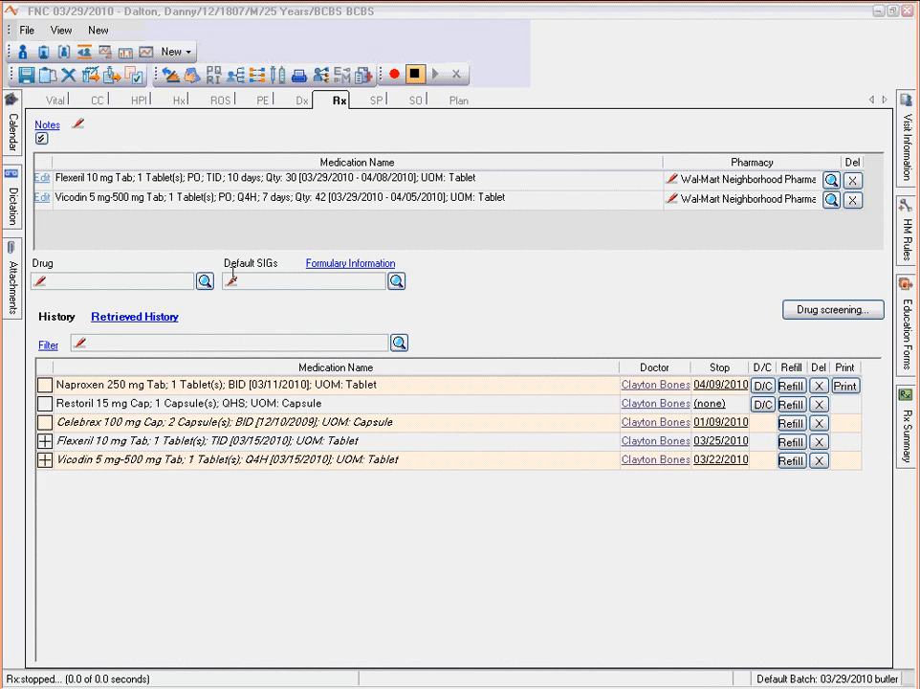
{"action": "left_click", "coordinate": [206, 284]}
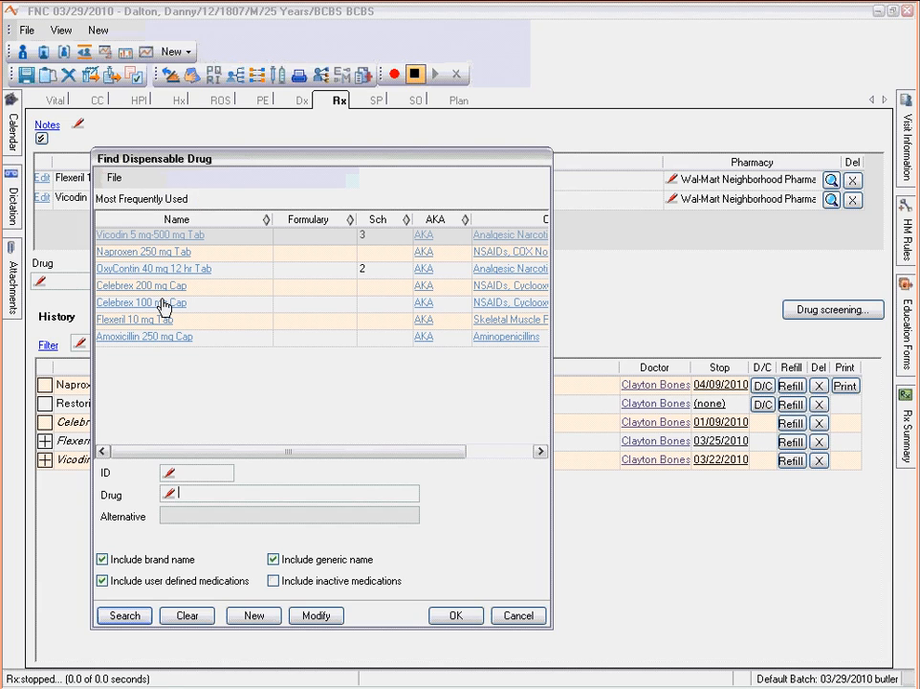
{"action": "double_click", "coordinate": [143, 283]}
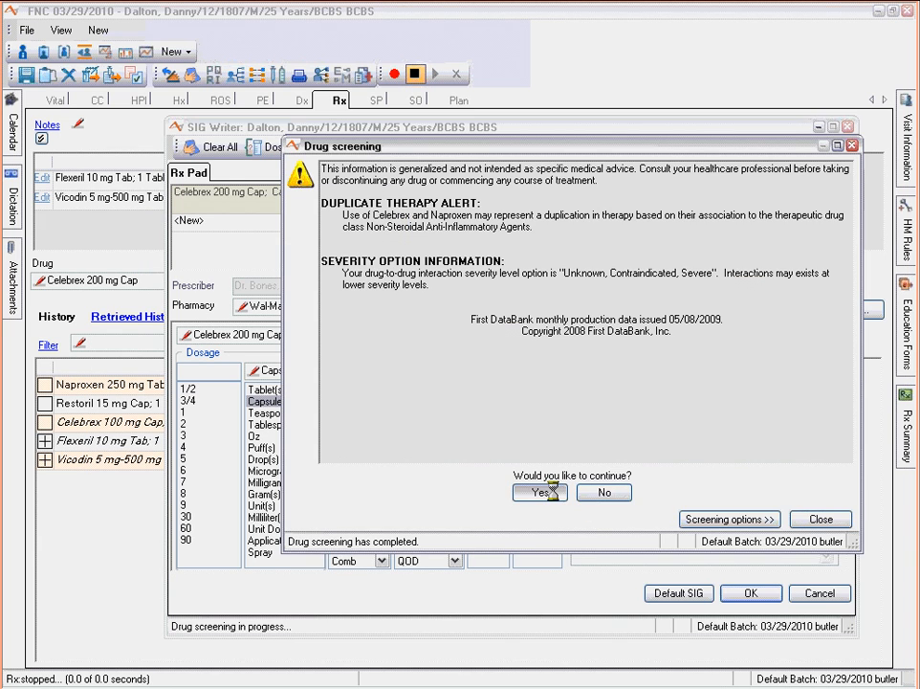
{"action": "left_click", "coordinate": [542, 492]}
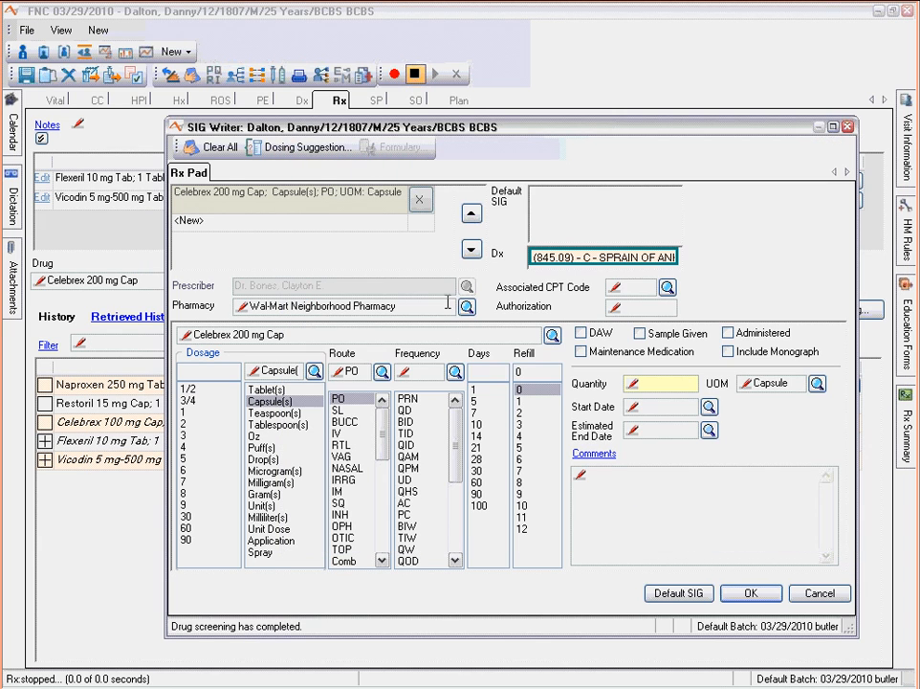
Step: Try the default dosing suggestion of 1 Celebrex capsule 2 times per day as needed for 7 days, and discard the prescription
{"action": "left_click", "coordinate": [319, 151]}
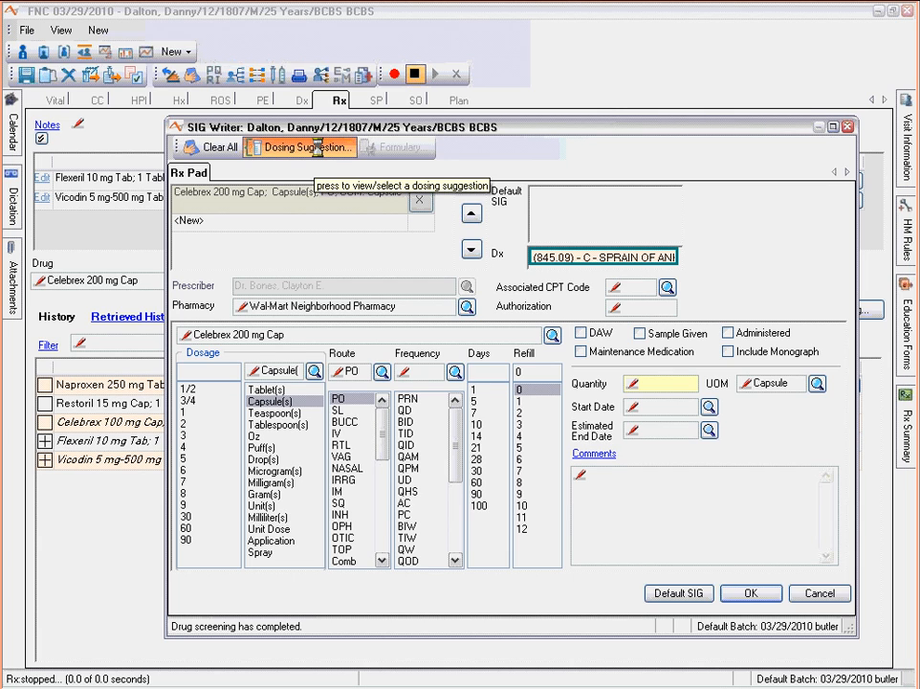
{"action": "left_click", "coordinate": [277, 316]}
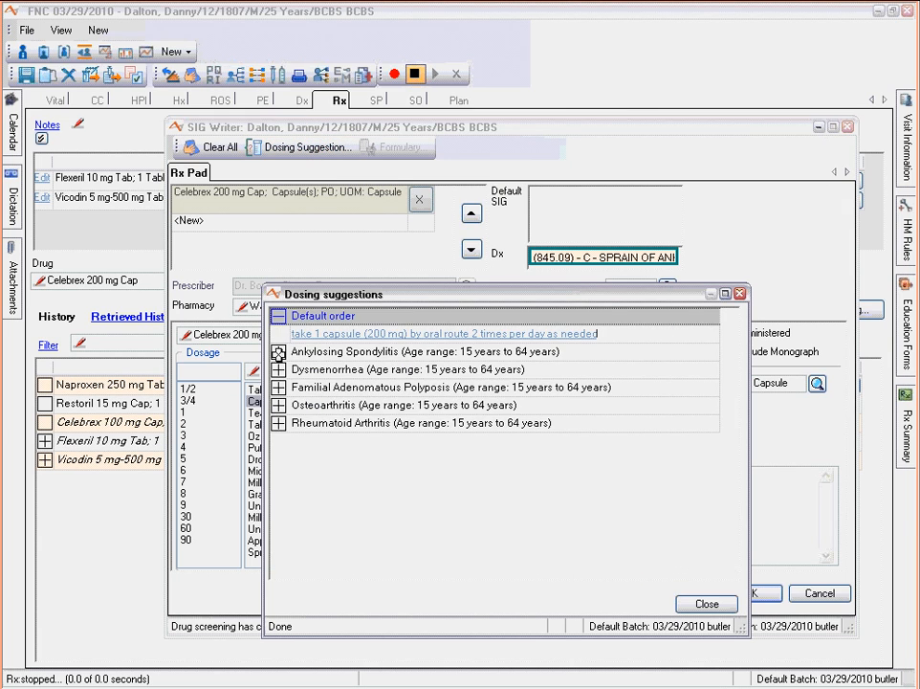
{"action": "left_click", "coordinate": [278, 351]}
{"action": "left_click", "coordinate": [278, 406]}
{"action": "left_click", "coordinate": [278, 441]}
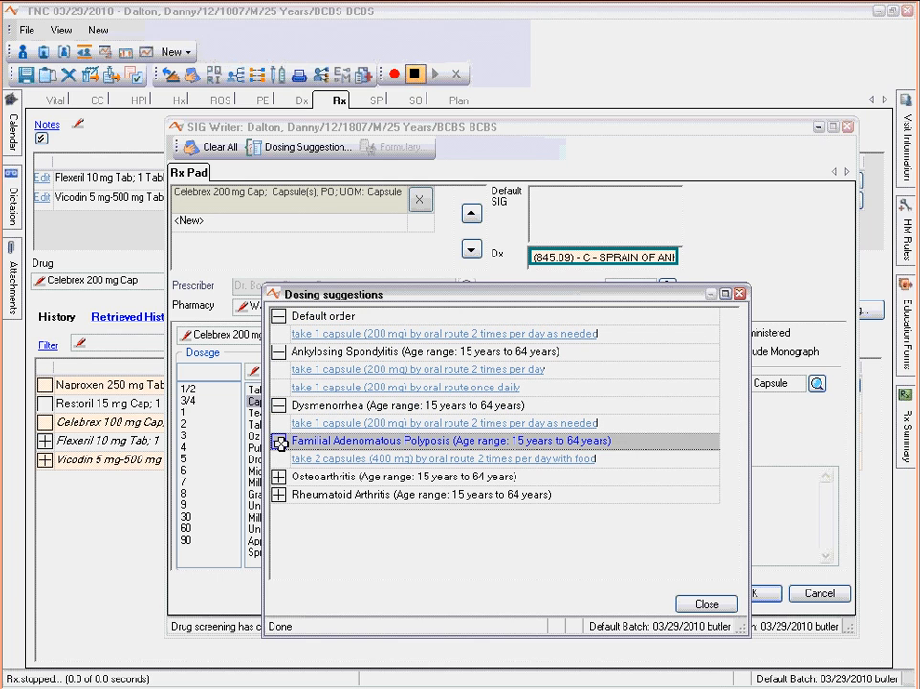
{"action": "left_click", "coordinate": [346, 335]}
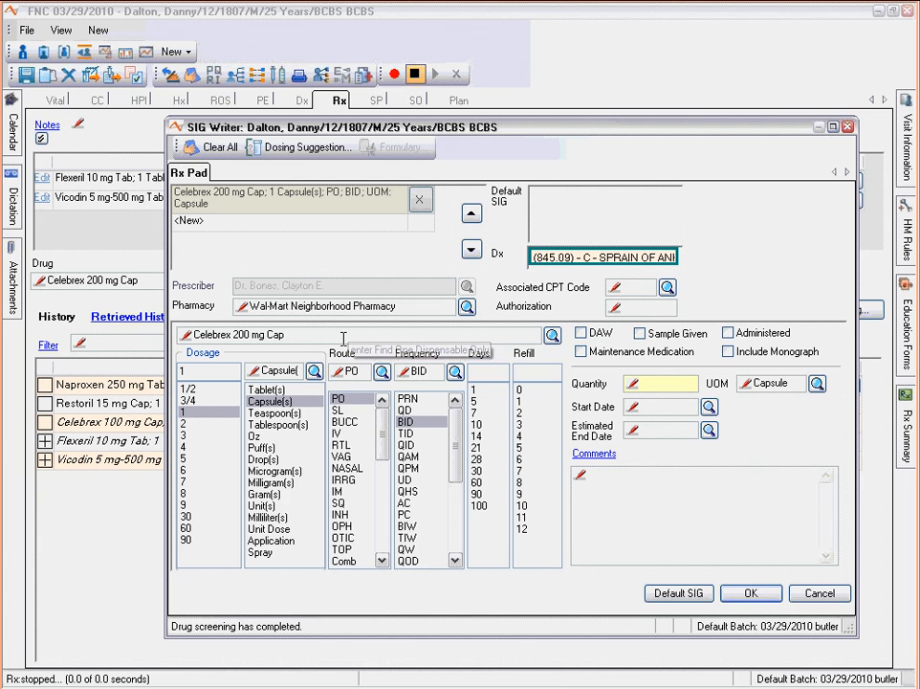
{"action": "left_click", "coordinate": [477, 412]}
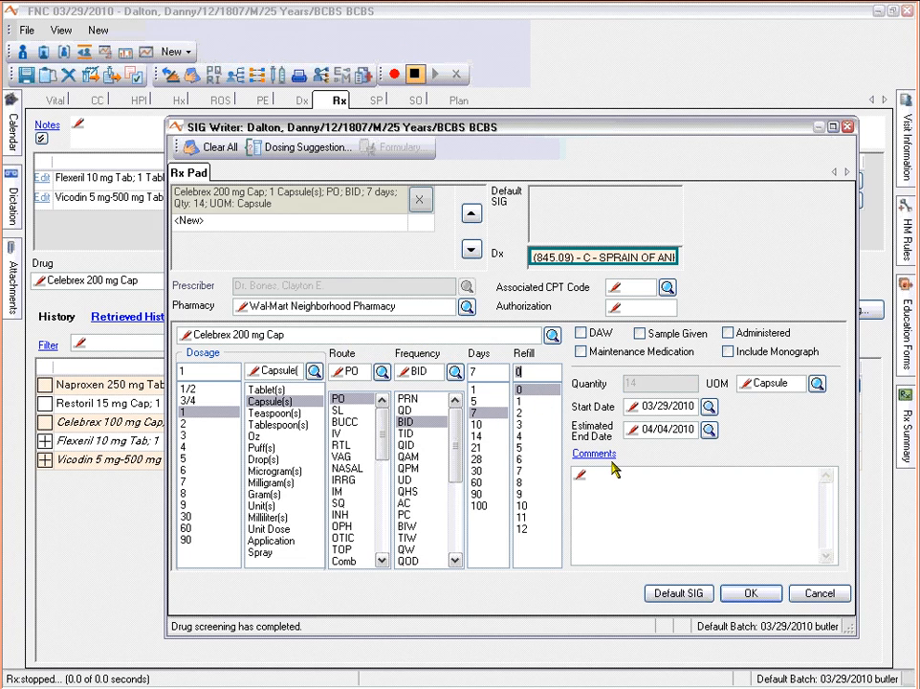
{"action": "left_click", "coordinate": [822, 595]}
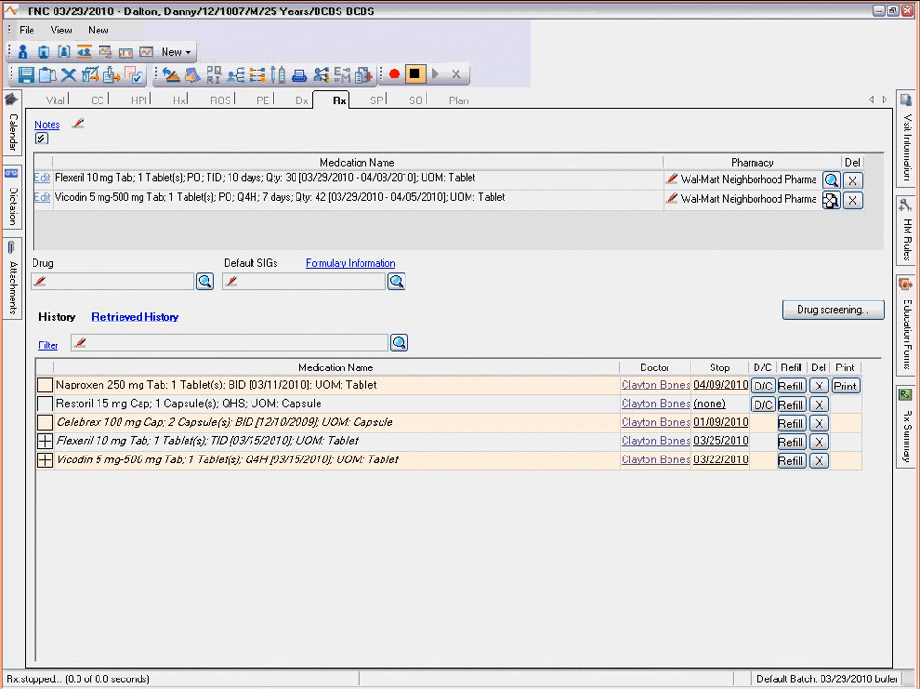
Step: Look up the pharmacies available for the Vicodin prescription without changing the assigned one
{"action": "left_click", "coordinate": [831, 200]}
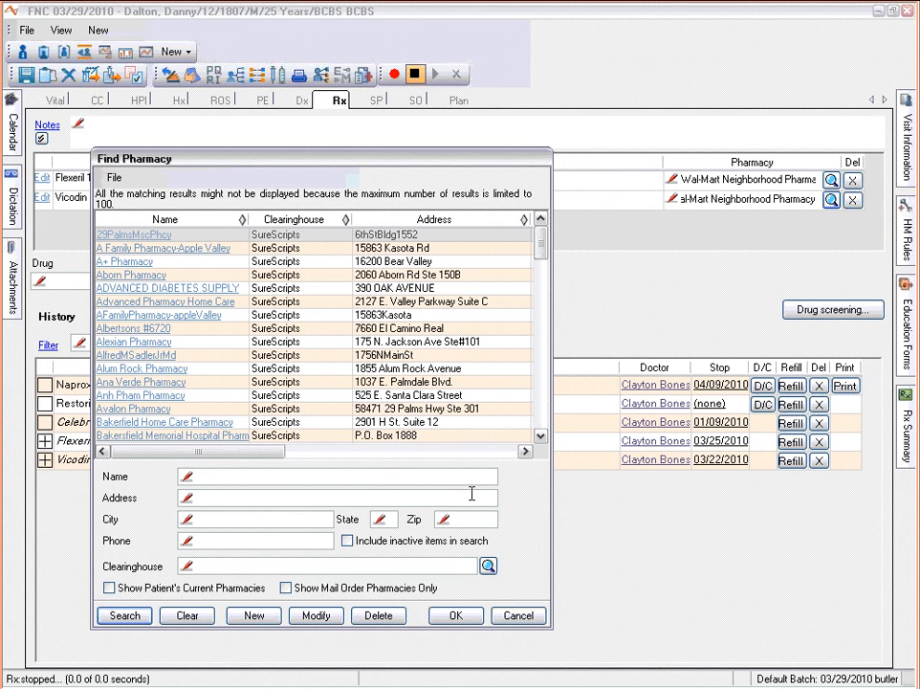
{"action": "left_click", "coordinate": [519, 615]}
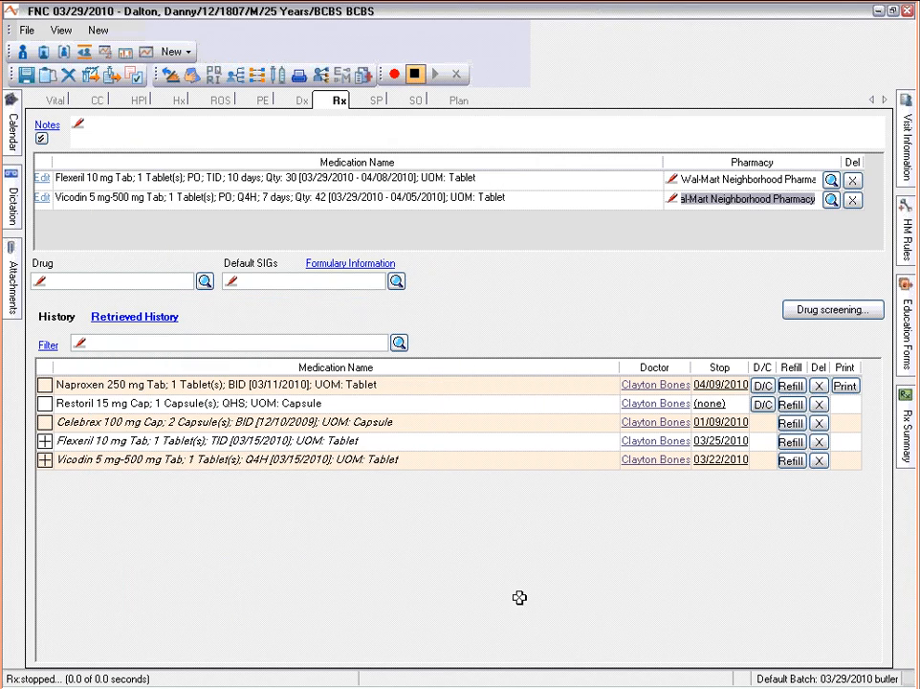
Step: Review the patient's and frequently used lists of services performed, and the MRI category of service orders
{"action": "left_click", "coordinate": [379, 104]}
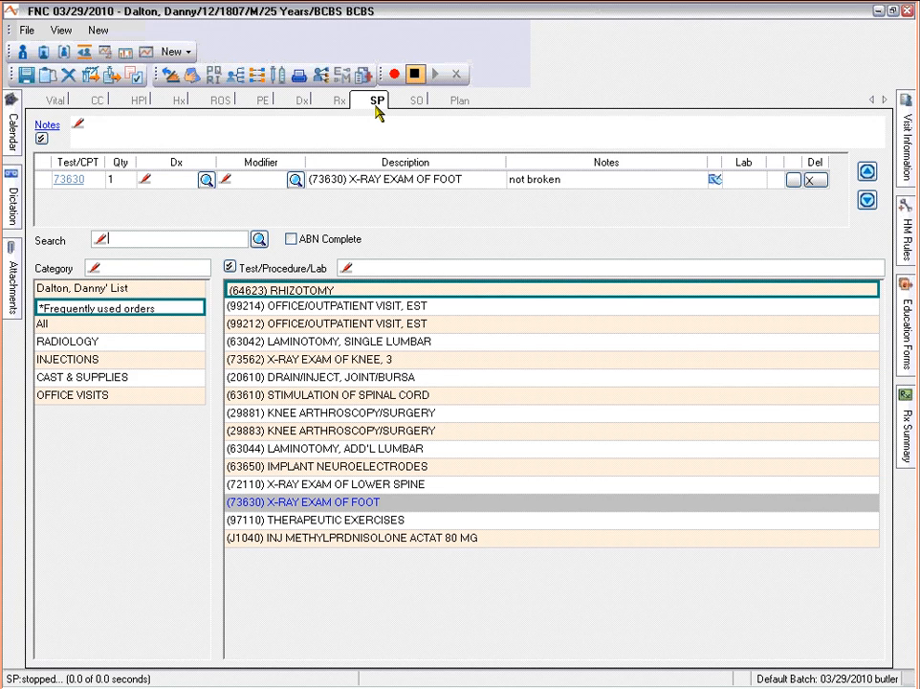
{"action": "left_click", "coordinate": [176, 290]}
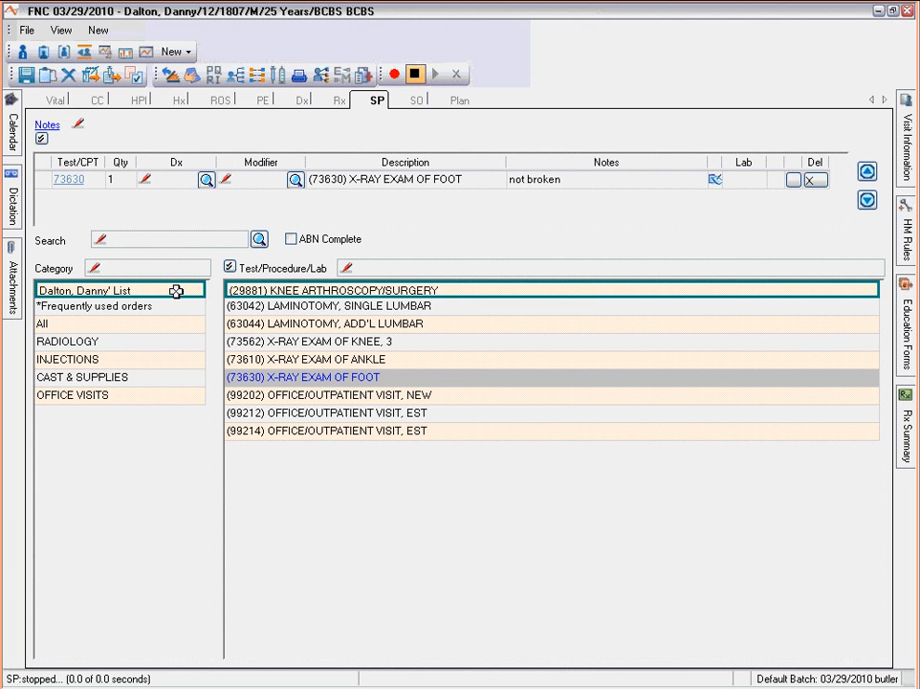
{"action": "left_click", "coordinate": [188, 306]}
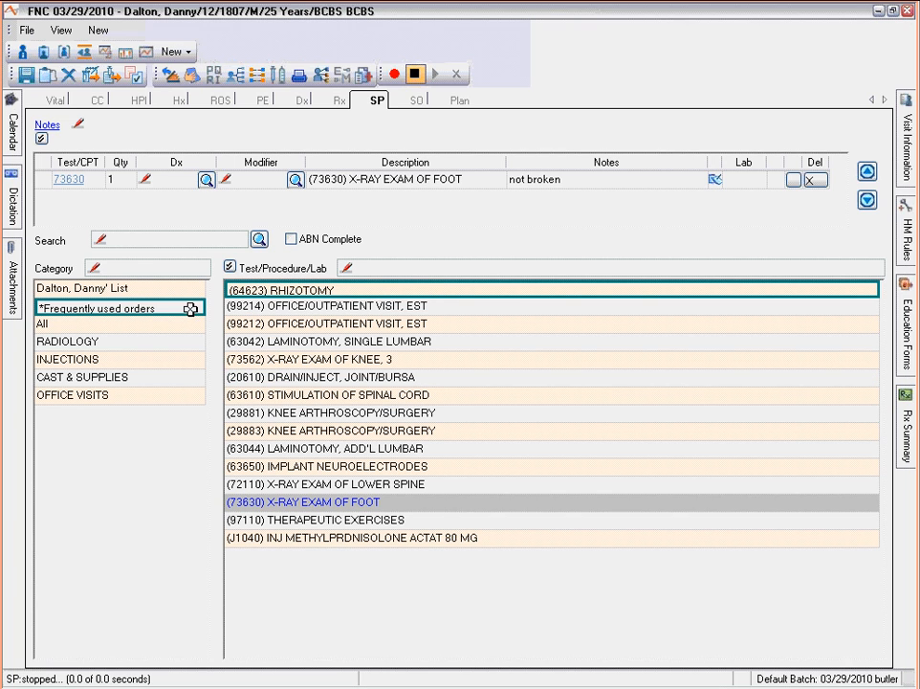
{"action": "left_click", "coordinate": [406, 100]}
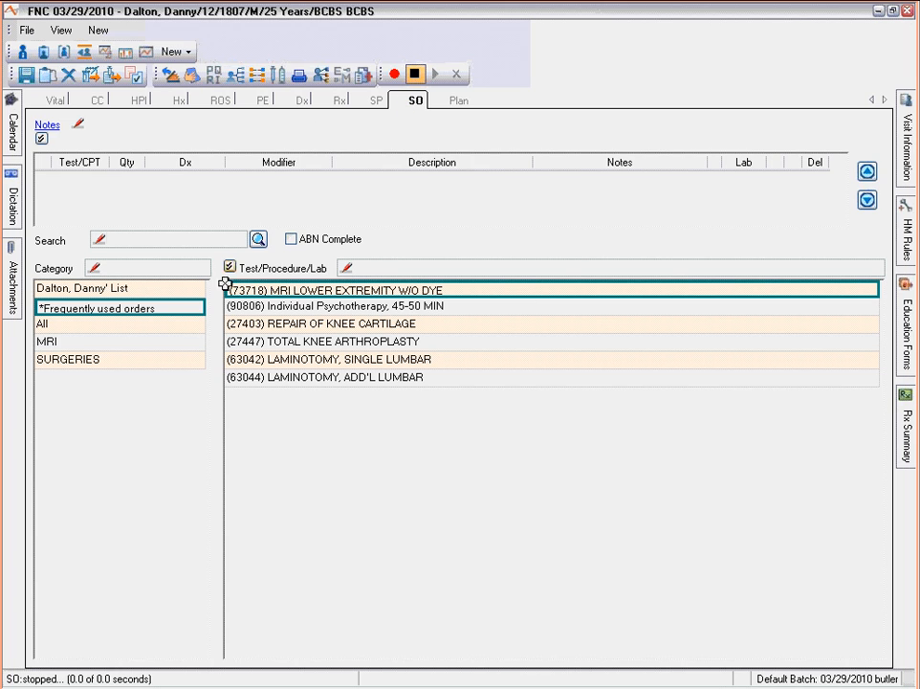
{"action": "left_click", "coordinate": [173, 342]}
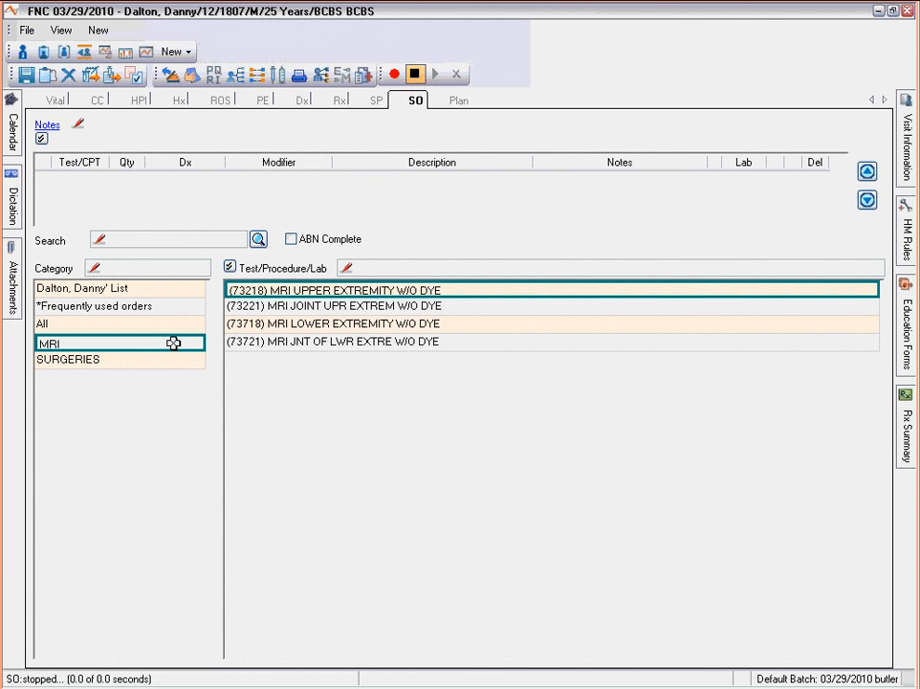
Step: Add an education form to the plan instructions for the visit
{"action": "left_click", "coordinate": [454, 101]}
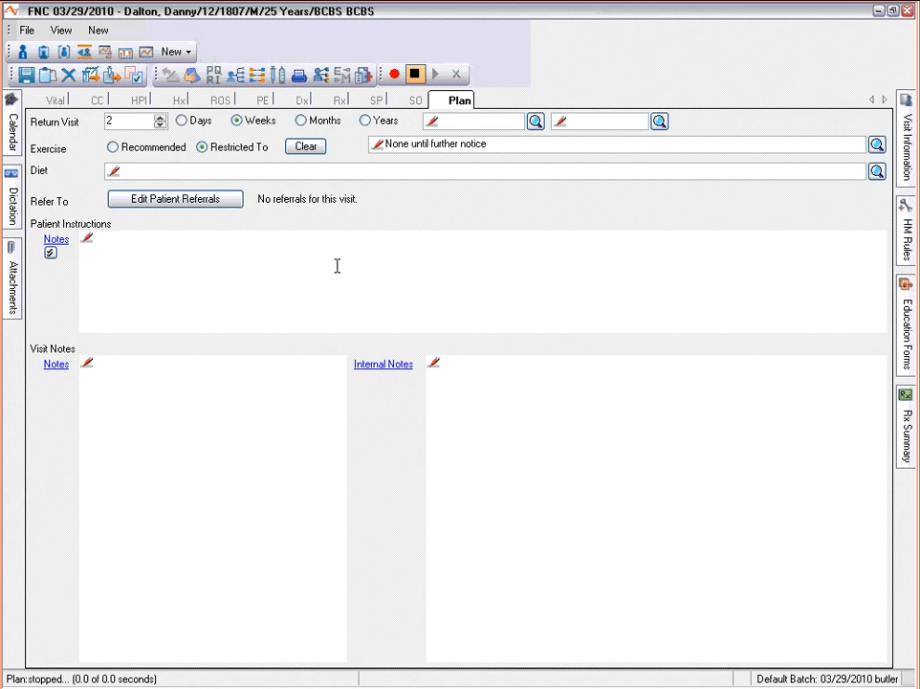
{"action": "left_click", "coordinate": [16, 278]}
{"action": "left_click", "coordinate": [911, 307]}
{"action": "left_click", "coordinate": [411, 651]}
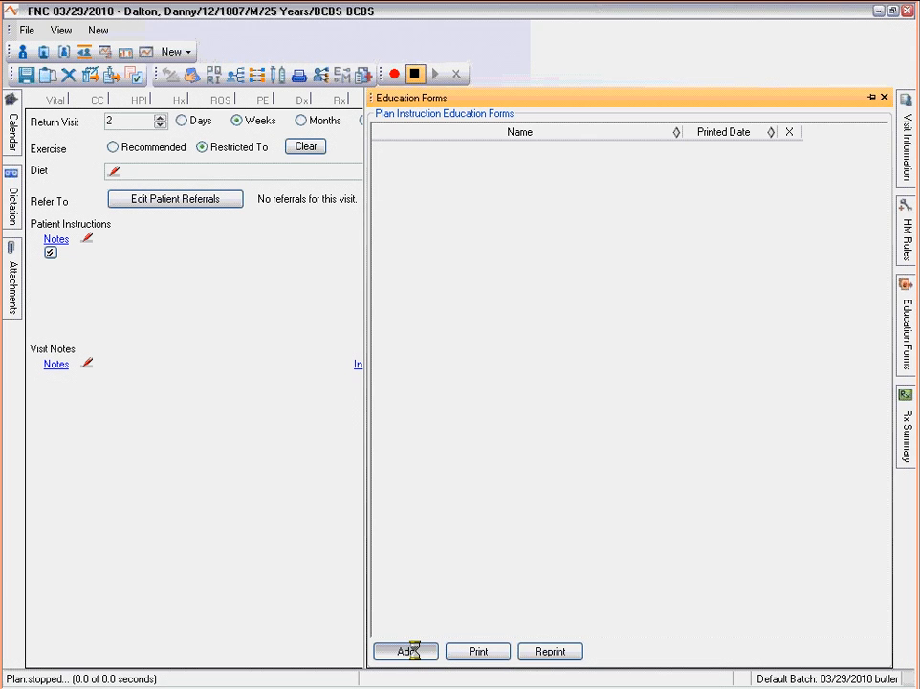
{"action": "double_click", "coordinate": [175, 232]}
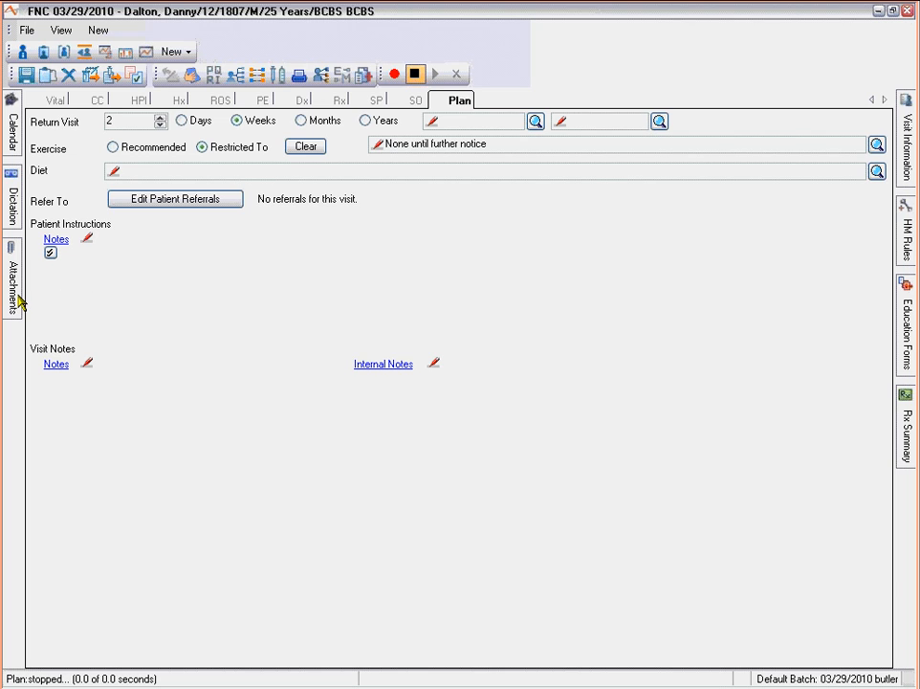
Step: Import the Ankle bones image as a new visit attachment and circle the ankle in red on the side view
{"action": "mouse_move", "coordinate": [20, 297]}
{"action": "left_click", "coordinate": [175, 627]}
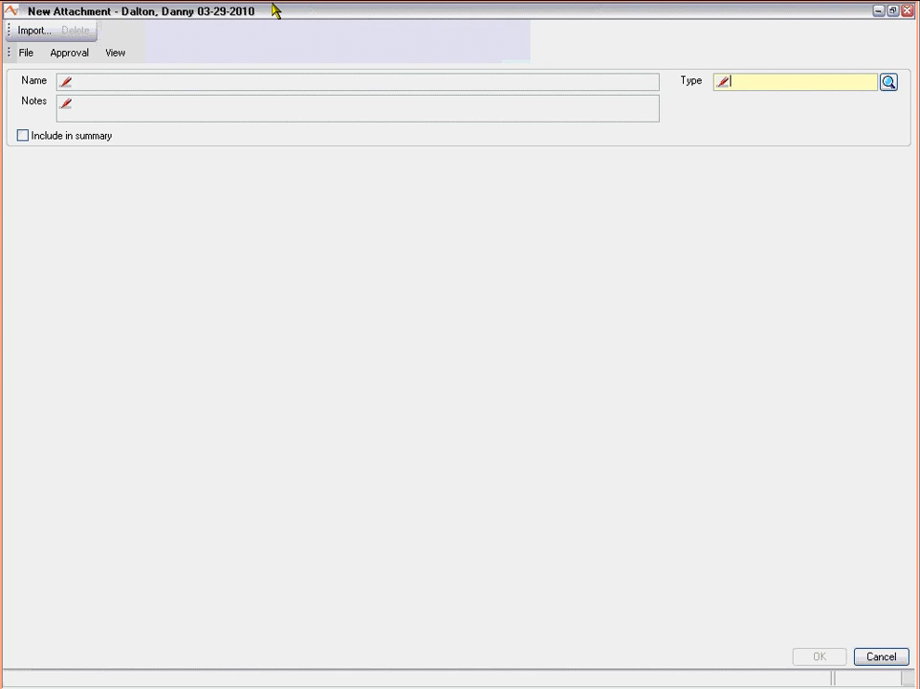
{"action": "left_click", "coordinate": [30, 36]}
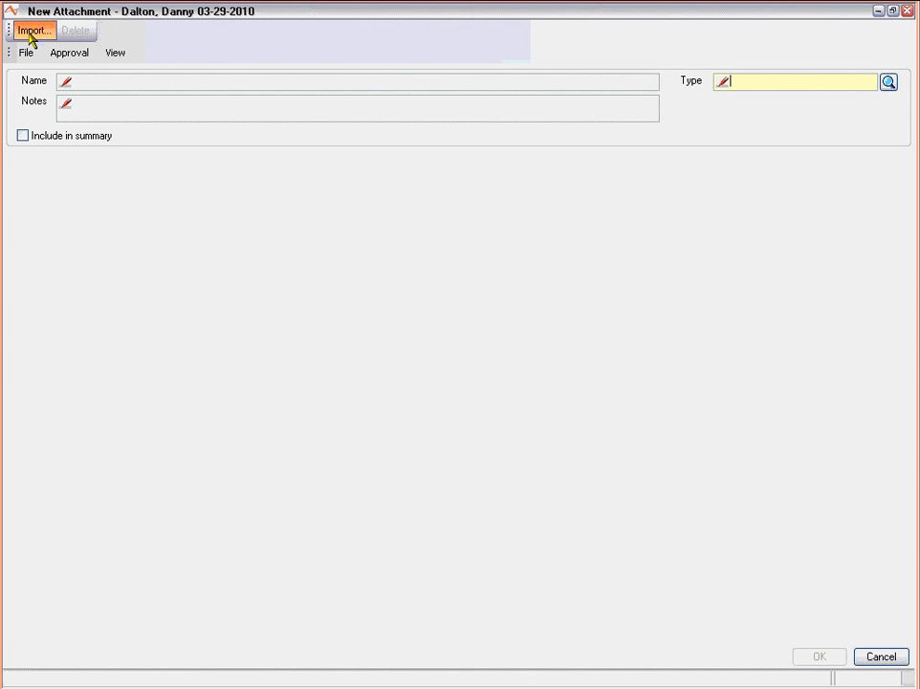
{"action": "double_click", "coordinate": [78, 194]}
{"action": "double_click", "coordinate": [158, 232]}
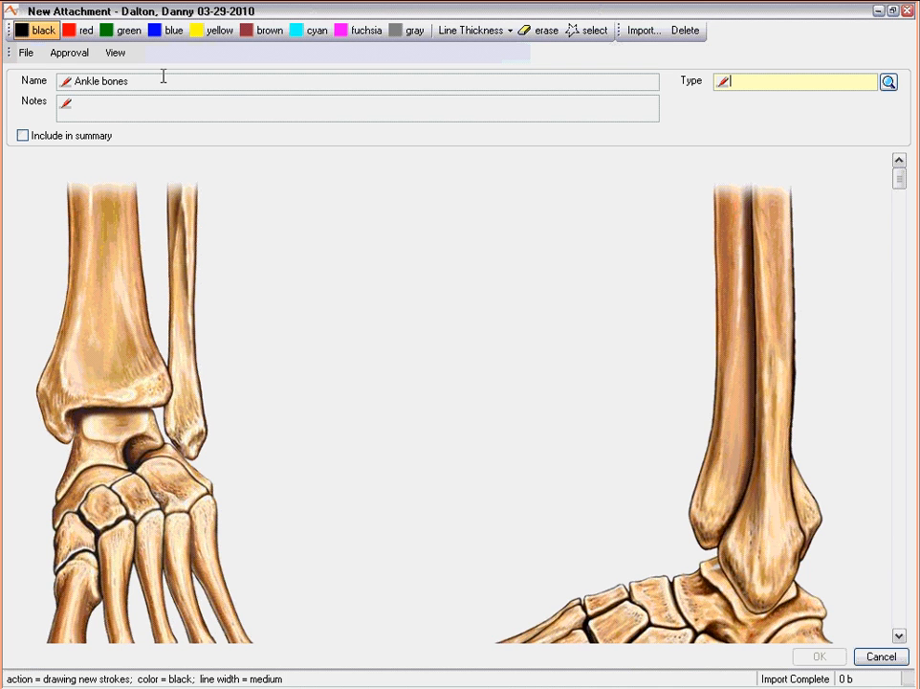
{"action": "left_click", "coordinate": [80, 31]}
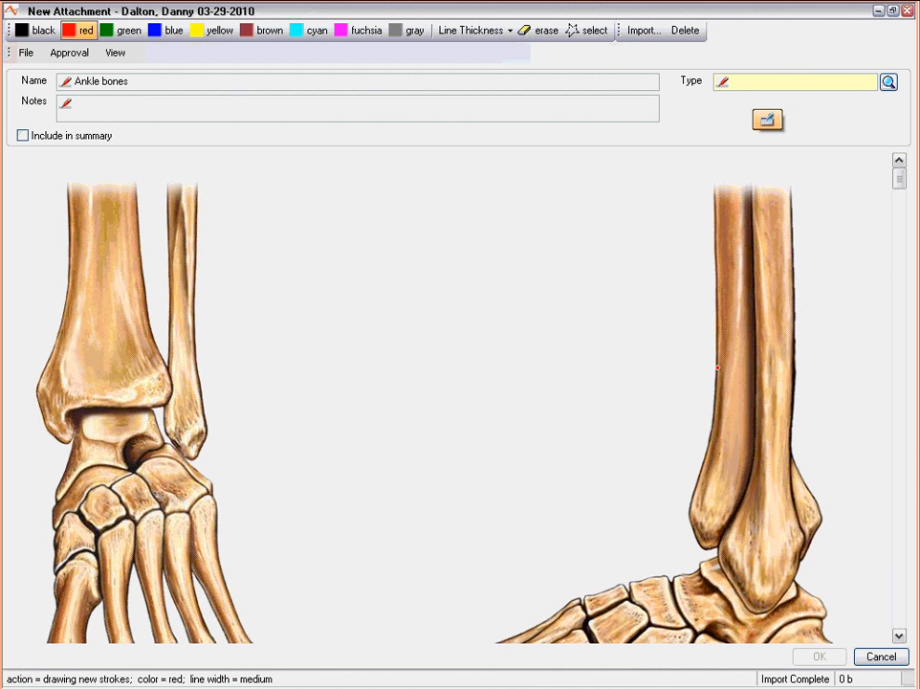
{"action": "mouse_move", "coordinate": [717, 367]}
{"action": "left_mouse_down"}
{"action": "mouse_move", "coordinate": [803, 417]}
{"action": "mouse_move", "coordinate": [799, 588]}
{"action": "mouse_move", "coordinate": [660, 498]}
{"action": "mouse_move", "coordinate": [798, 375]}
{"action": "left_mouse_up"}
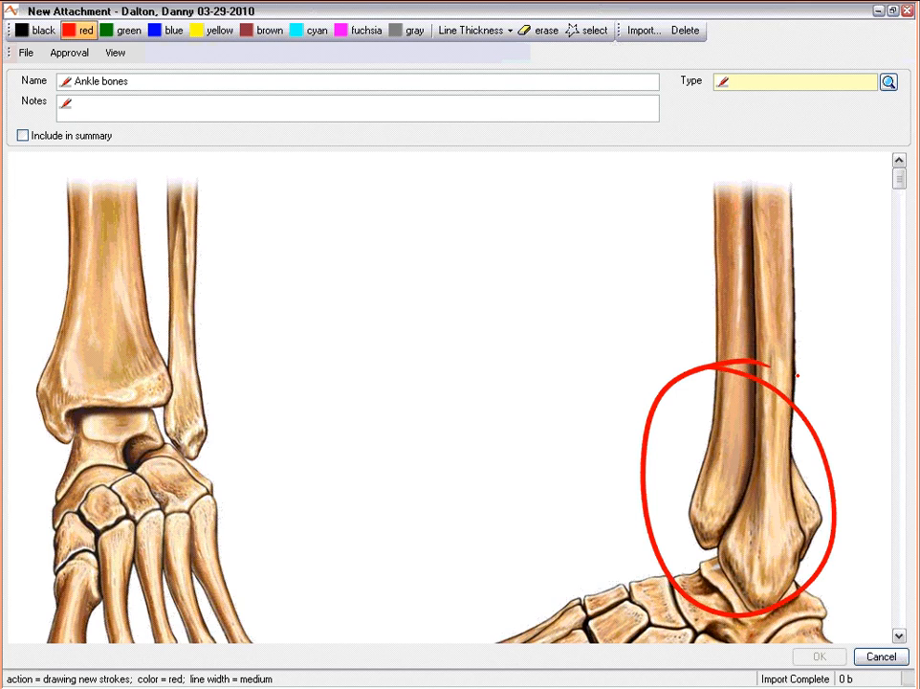
Step: Include the Ankle bones attachment in the summary, assign it an attachment type and save it
{"action": "left_click", "coordinate": [23, 136]}
{"action": "left_click", "coordinate": [889, 82]}
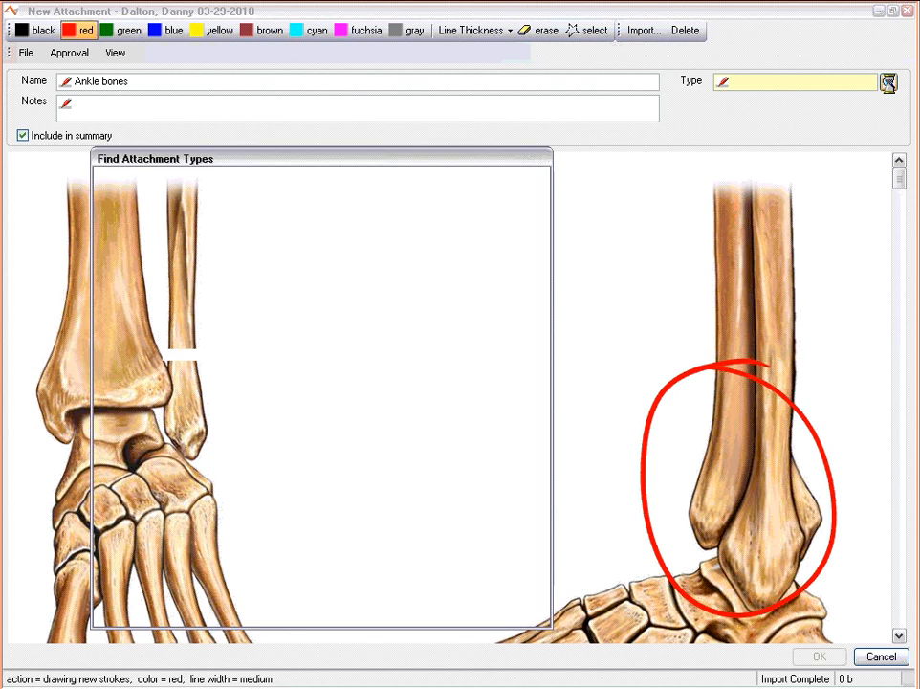
{"action": "double_click", "coordinate": [165, 240]}
{"action": "left_click", "coordinate": [808, 657]}
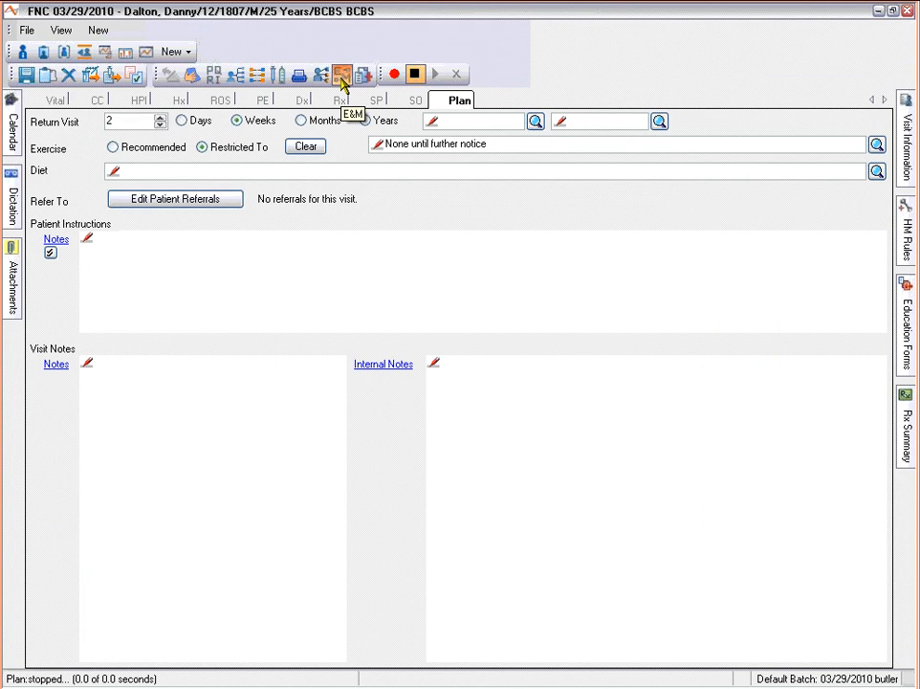
Step: Set the E&M medical decision making to Straight Forward and confirm level of care 2 (99212)
{"action": "left_click", "coordinate": [342, 78]}
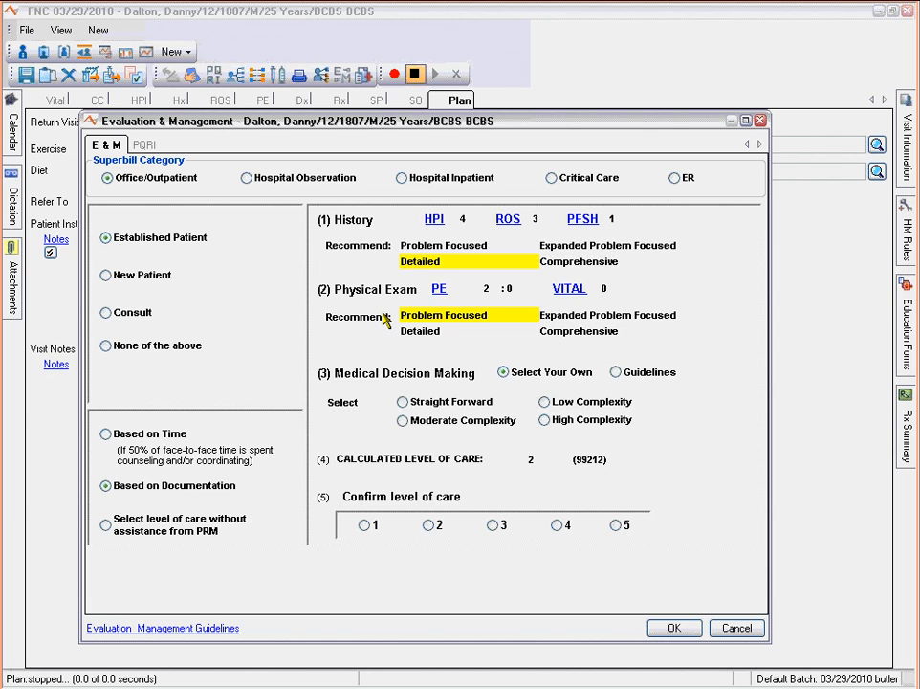
{"action": "left_click", "coordinate": [402, 402]}
{"action": "left_click", "coordinate": [429, 525]}
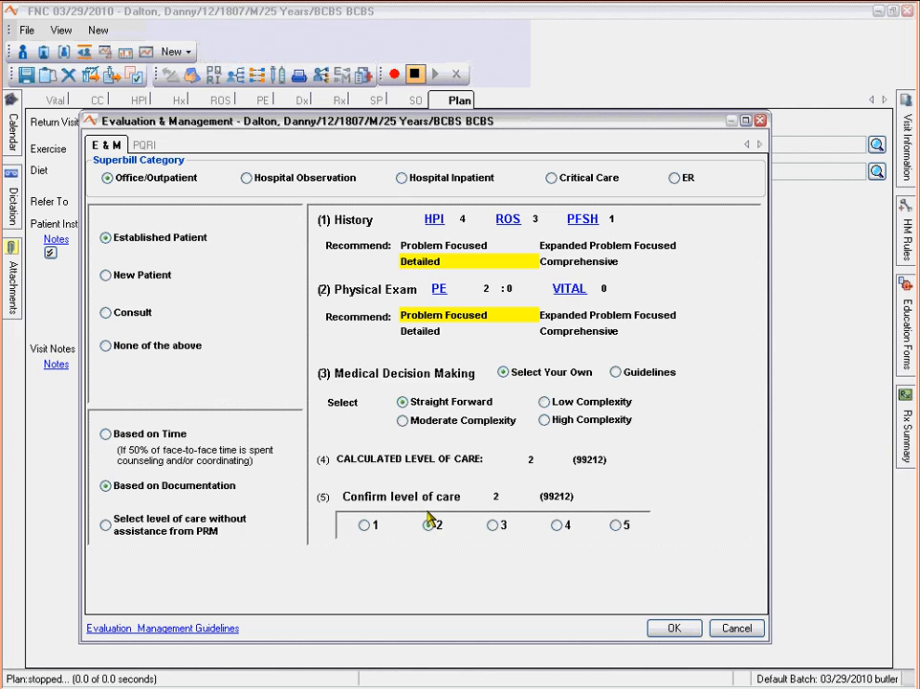
{"action": "left_click", "coordinate": [681, 629]}
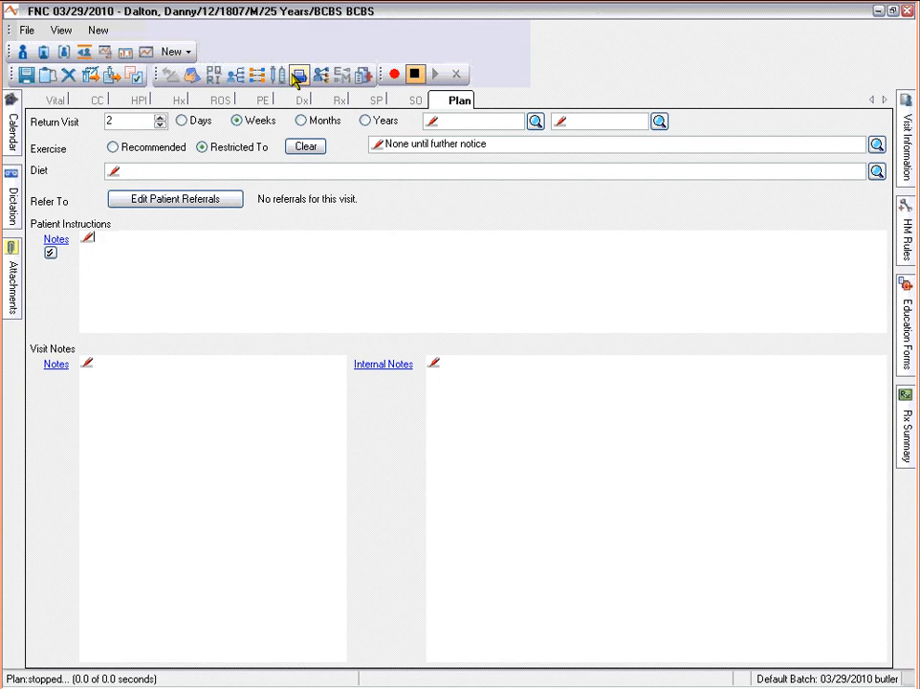
Step: Open the summary report of the visit for review
{"action": "left_click", "coordinate": [298, 77]}
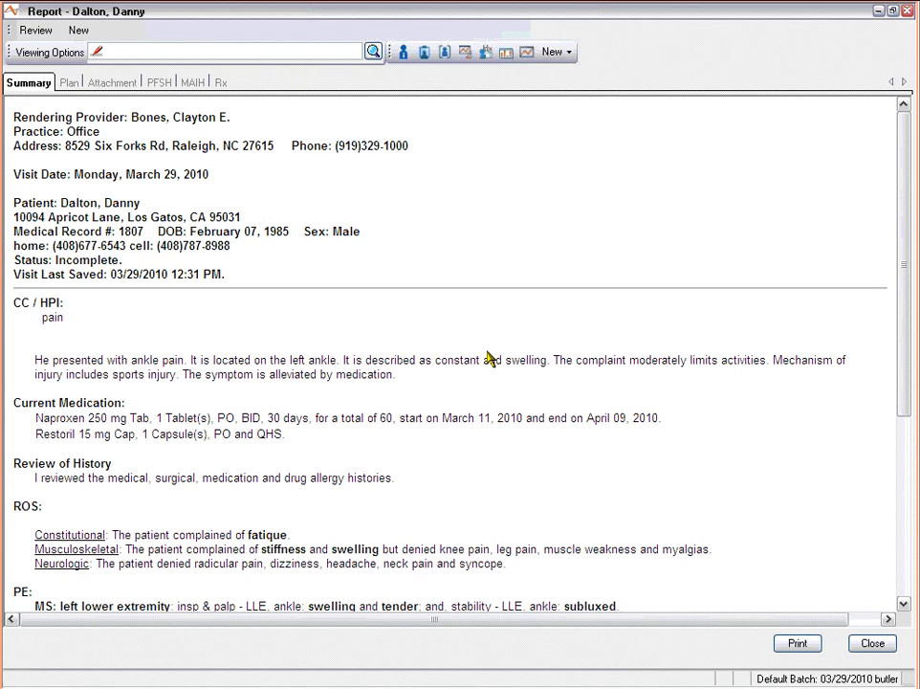
Step: Read through the visit's summary report from the patient details down to the plan and return to its beginning
{"action": "scroll", "coordinate": [489, 358], "scroll_direction": "down", "scroll_amount": 1}
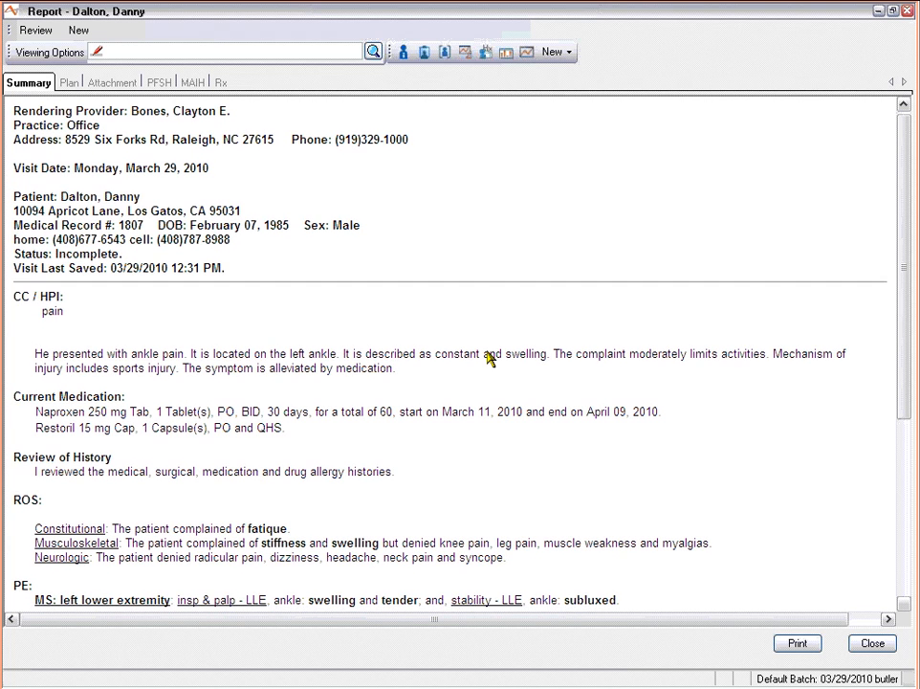
{"action": "scroll", "coordinate": [488, 357], "scroll_direction": "down", "scroll_amount": 3}
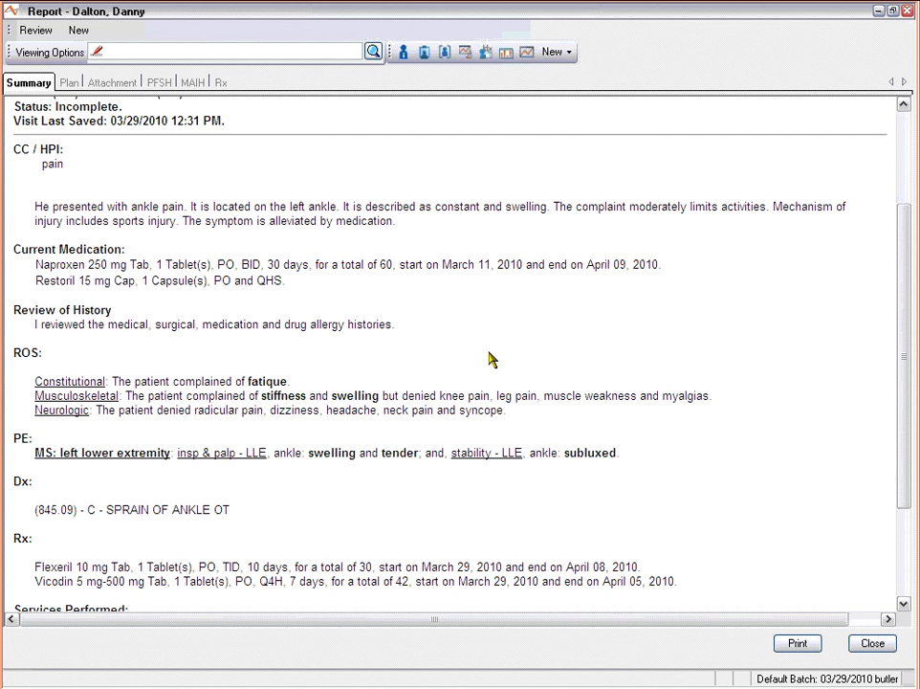
{"action": "scroll", "coordinate": [489, 358], "scroll_direction": "down", "scroll_amount": 3}
{"action": "scroll", "coordinate": [489, 358], "scroll_direction": "up", "scroll_amount": 1}
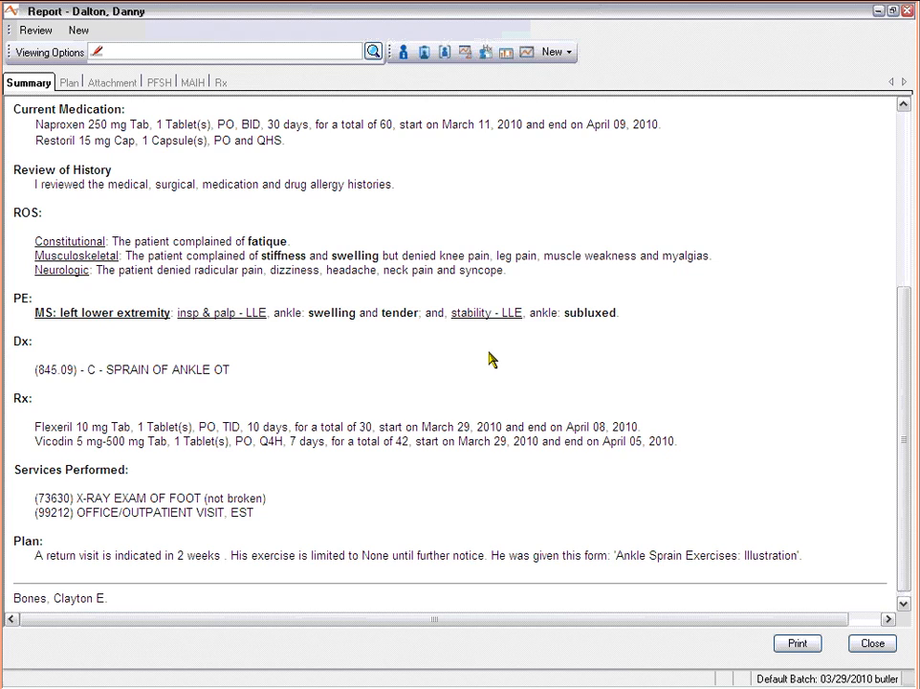
{"action": "scroll", "coordinate": [488, 358], "scroll_direction": "up", "scroll_amount": 6}
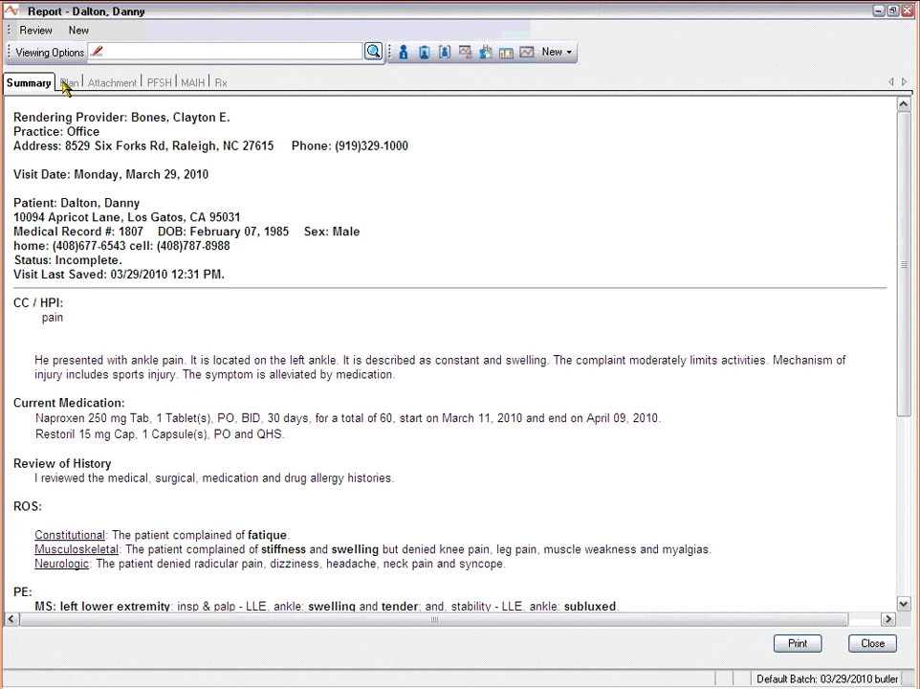
Step: Review the report's Plan, Attachment and Rx sections, including the annotated Ankle bones diagram, and close the report
{"action": "left_click", "coordinate": [66, 84]}
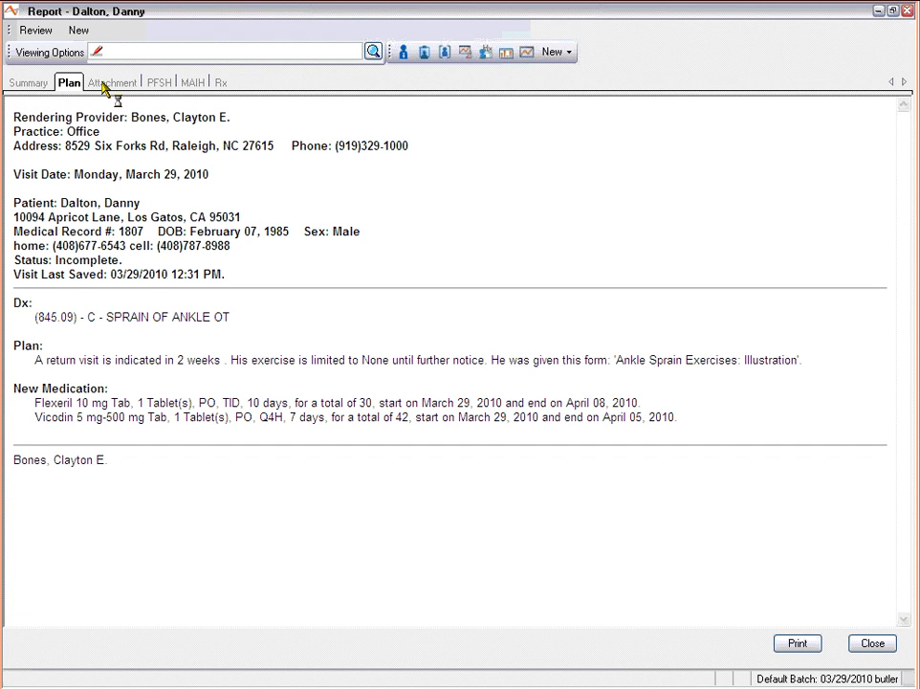
{"action": "left_click", "coordinate": [107, 85]}
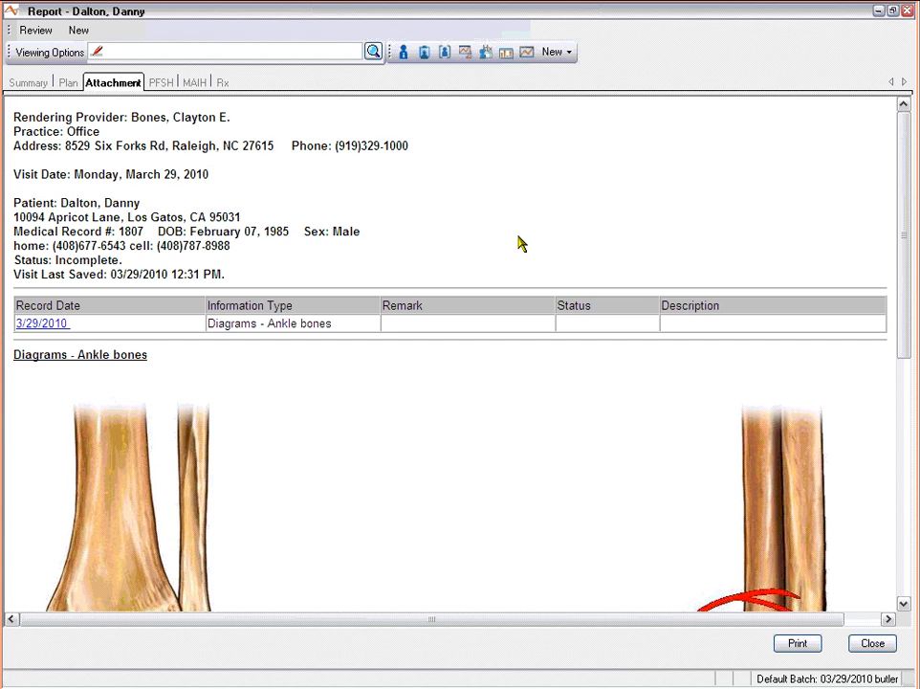
{"action": "scroll", "coordinate": [520, 244], "scroll_direction": "down", "scroll_amount": 1}
{"action": "scroll", "coordinate": [520, 244], "scroll_direction": "down", "scroll_amount": 3}
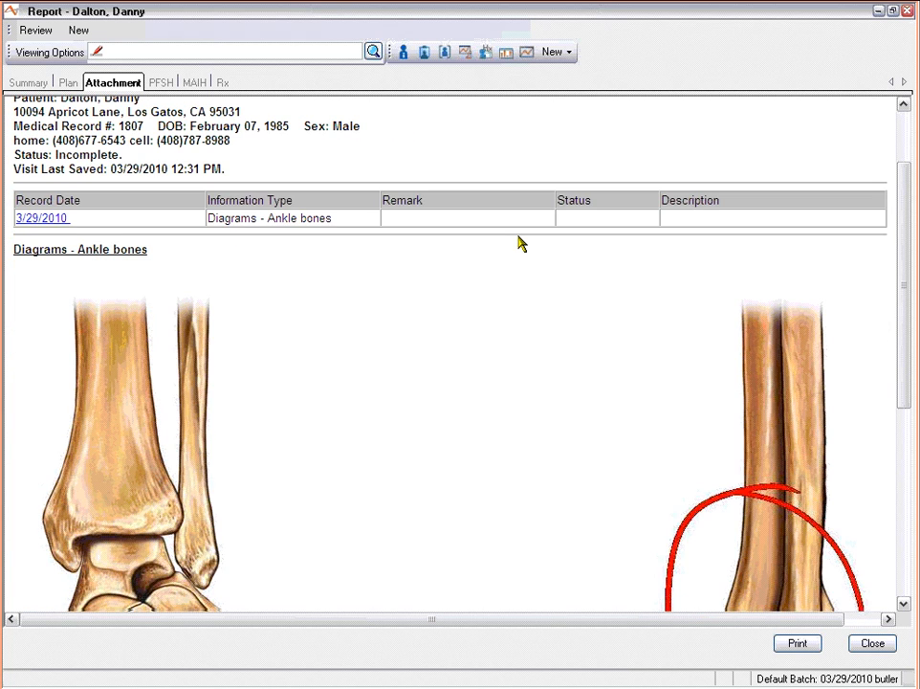
{"action": "scroll", "coordinate": [520, 244], "scroll_direction": "down", "scroll_amount": 6}
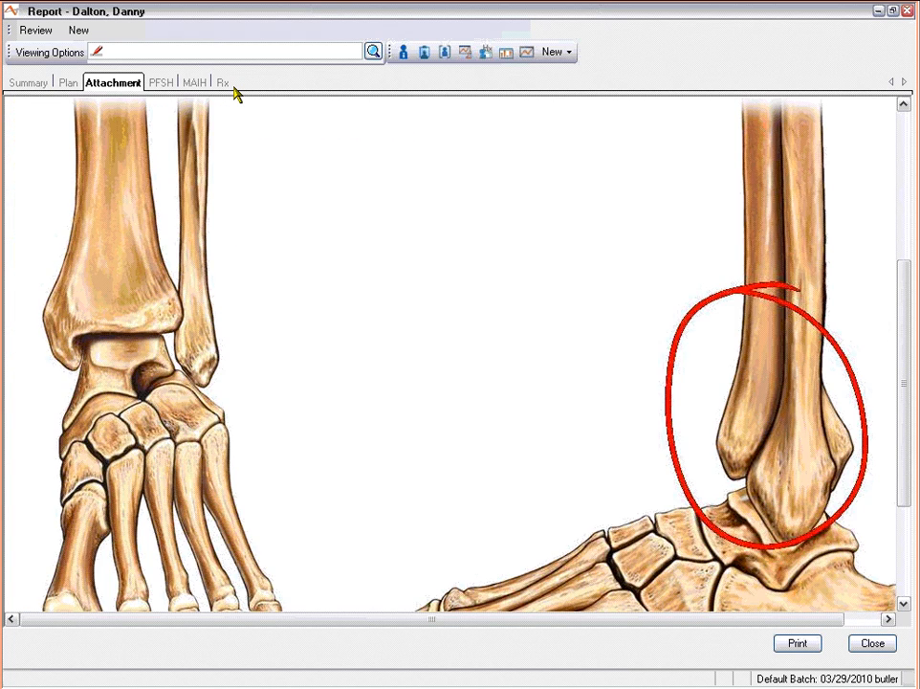
{"action": "left_click", "coordinate": [226, 83]}
{"action": "left_click", "coordinate": [872, 644]}
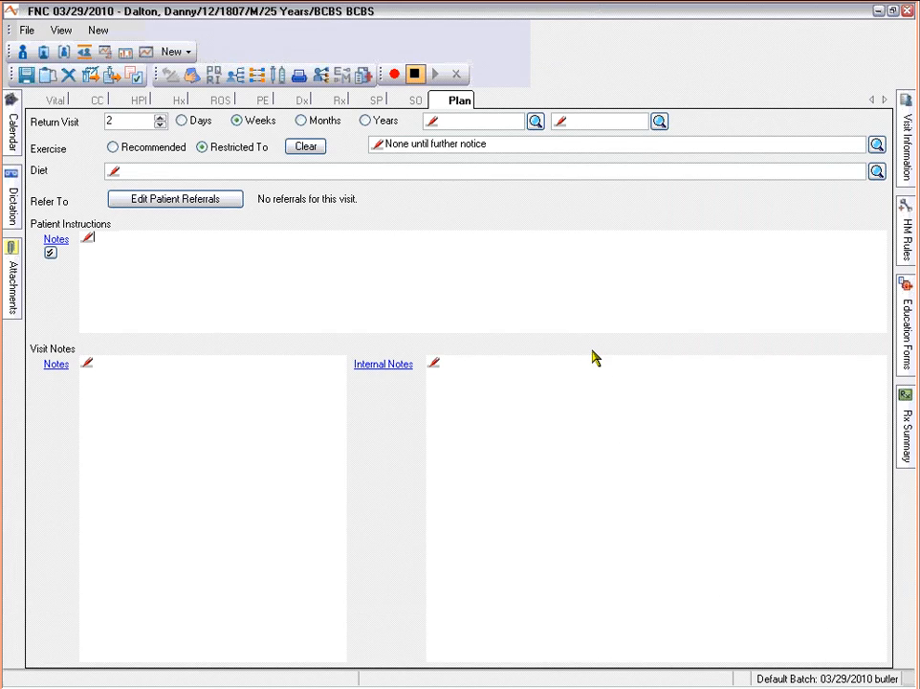
Step: Save and close the visit as a Complete Note with the superbill Ready to Review and prescriptions ready to prescribe, without printing the medications
{"action": "left_click", "coordinate": [24, 74]}
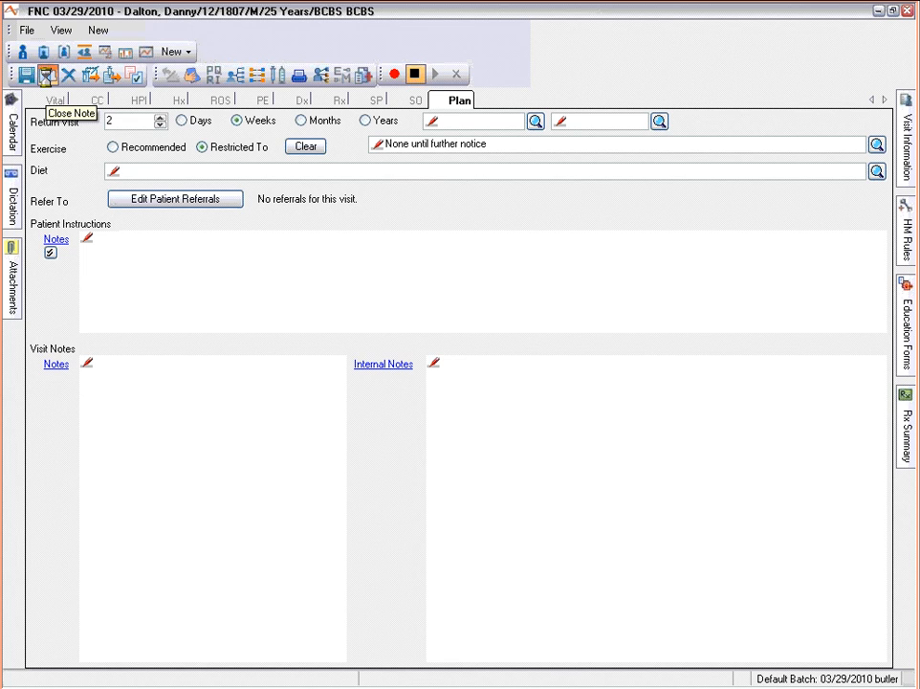
{"action": "left_click", "coordinate": [46, 76]}
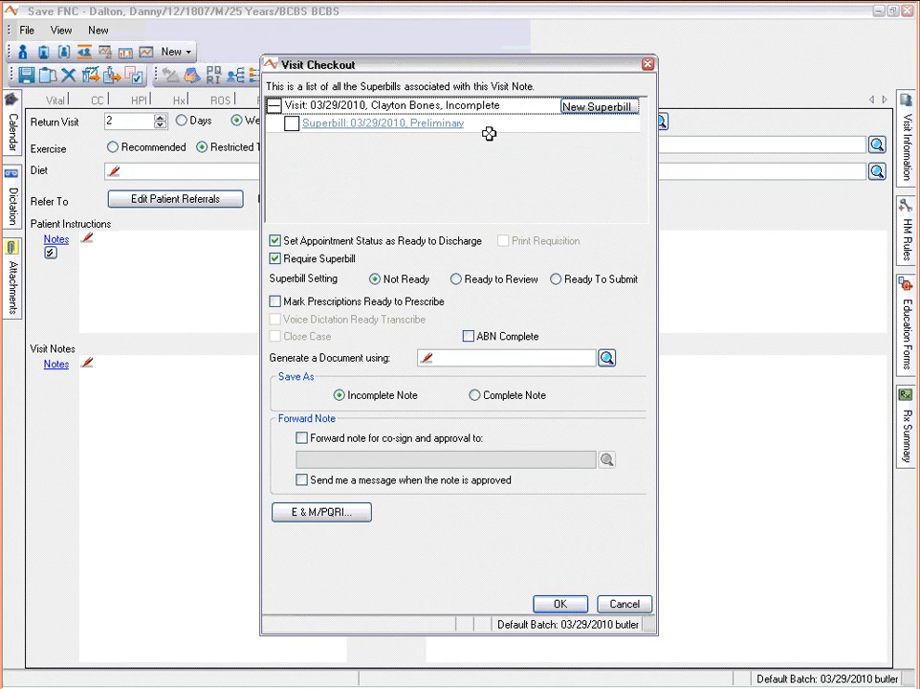
{"action": "left_click", "coordinate": [475, 395]}
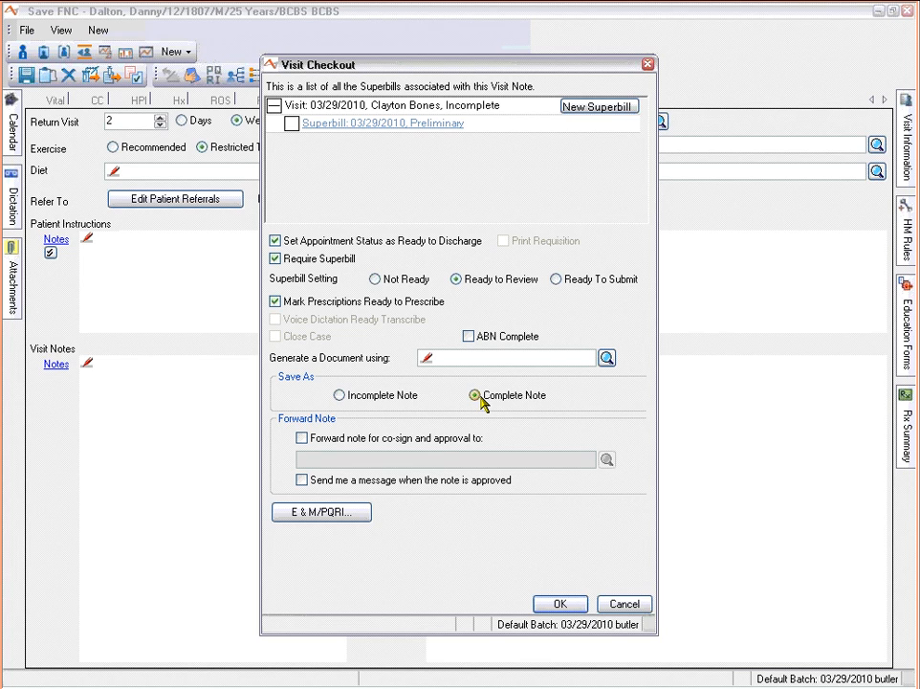
{"action": "left_click", "coordinate": [579, 604]}
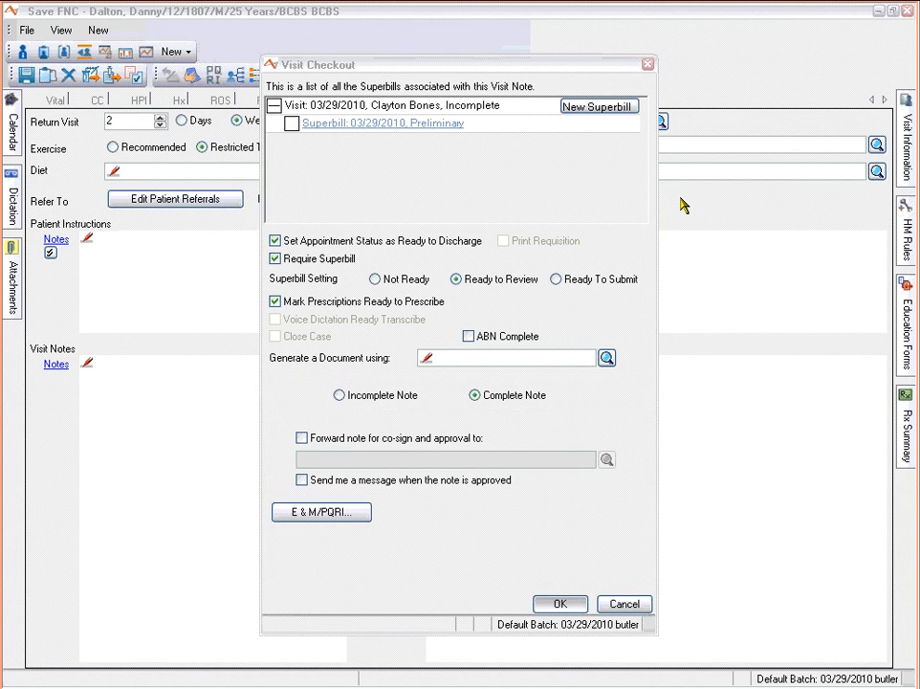
{"action": "left_click", "coordinate": [650, 447]}
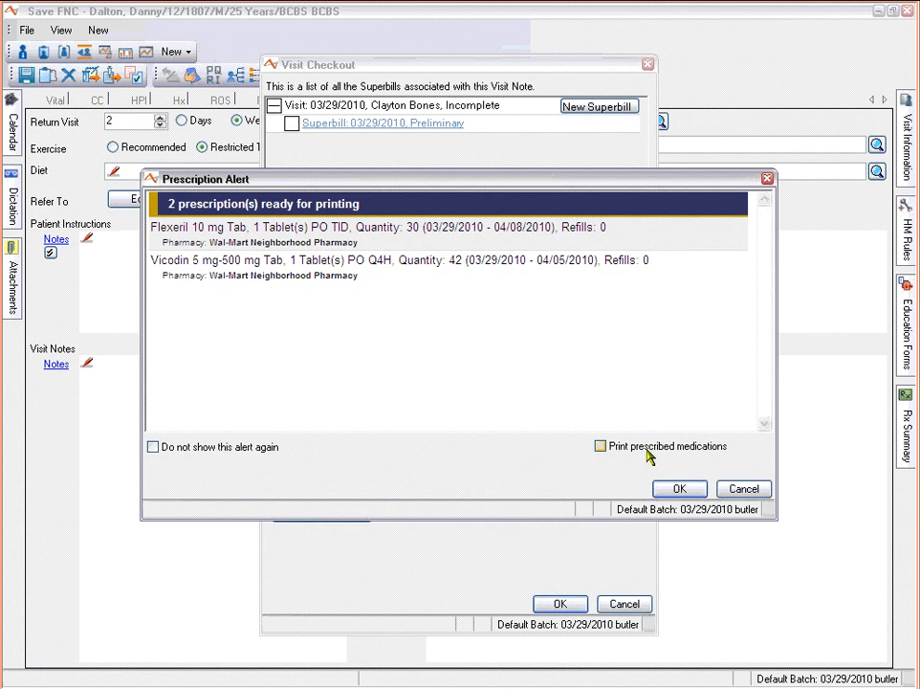
{"action": "left_click", "coordinate": [679, 491]}
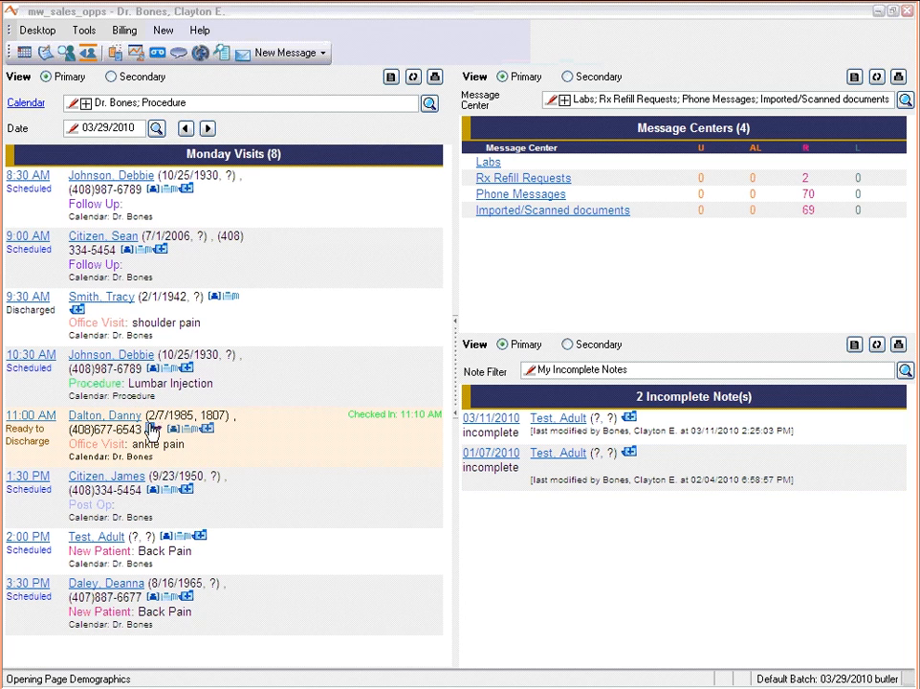
Step: Open the checkout for the 11:00 AM ankle pain appointment and confirm it to discharge the patient
{"action": "left_click", "coordinate": [152, 431]}
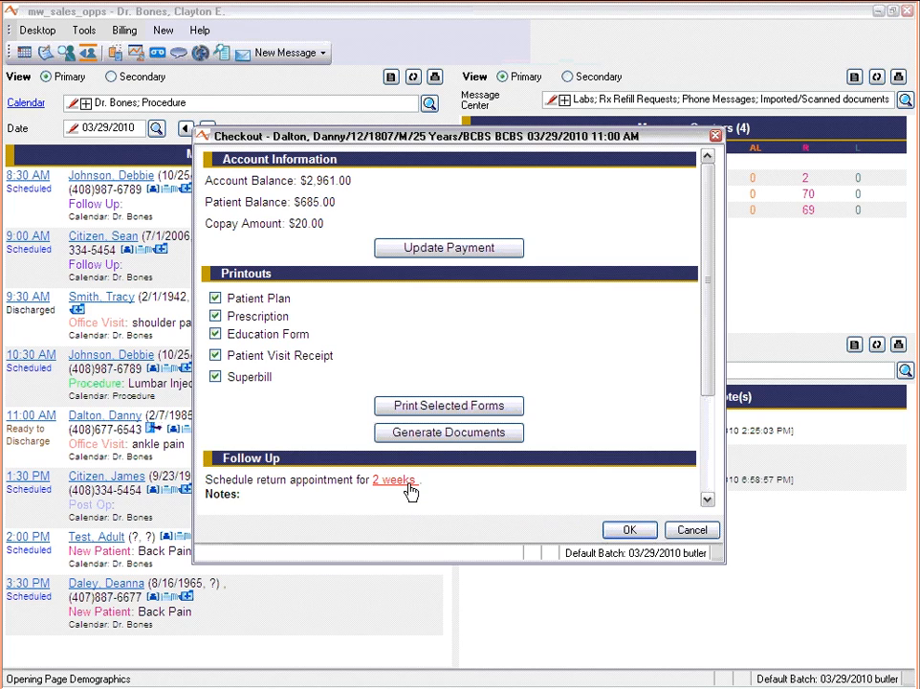
{"action": "left_click", "coordinate": [637, 532]}
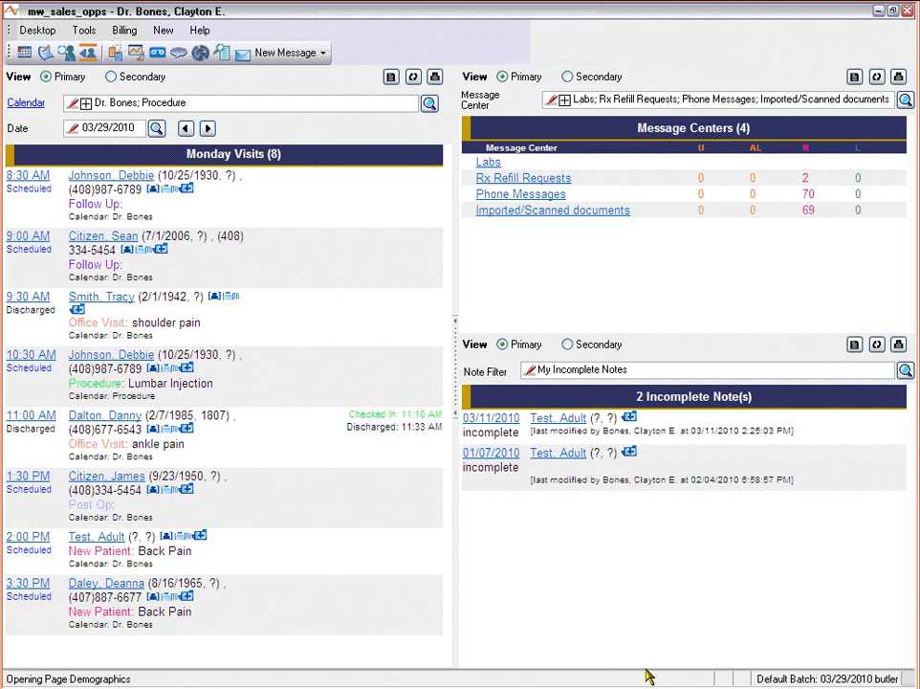
Step: Switch to PowerPoint and start the MyWay Webinar Agenda slide show from slide 6
{"action": "left_click", "coordinate": [565, 676]}
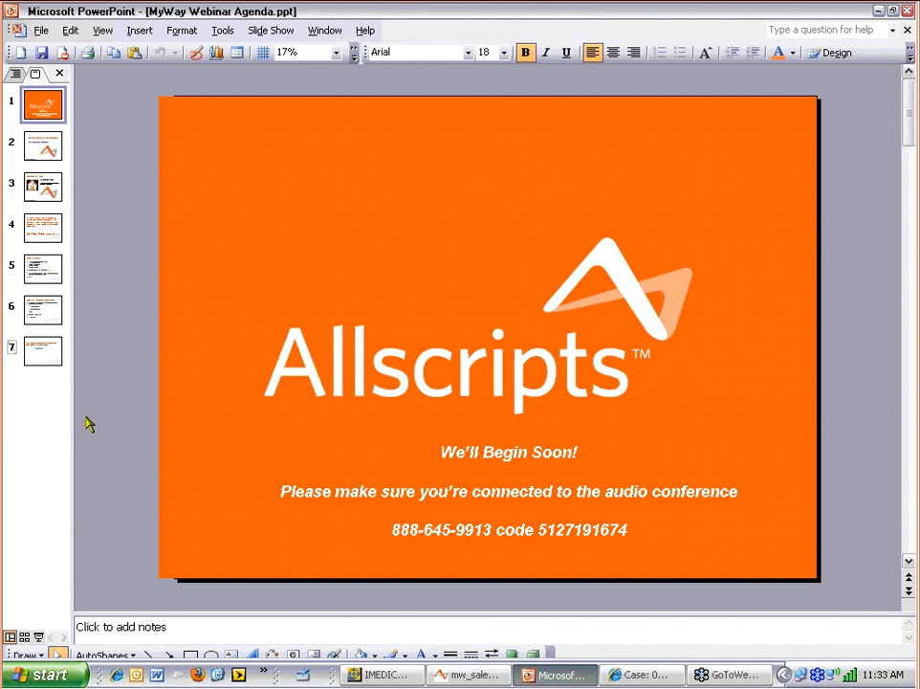
{"action": "left_click", "coordinate": [43, 311]}
{"action": "left_click", "coordinate": [38, 636]}
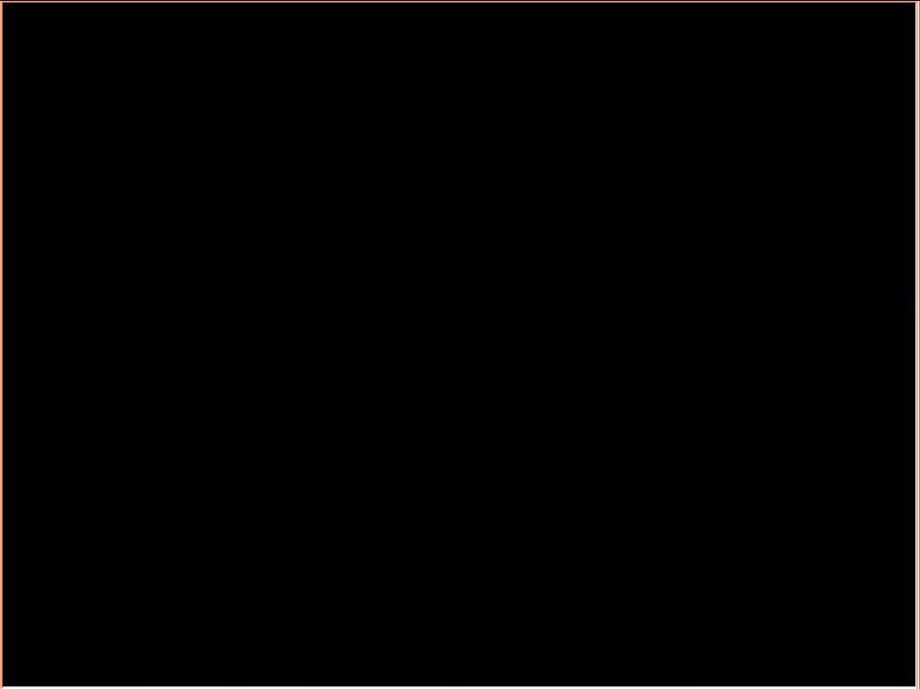
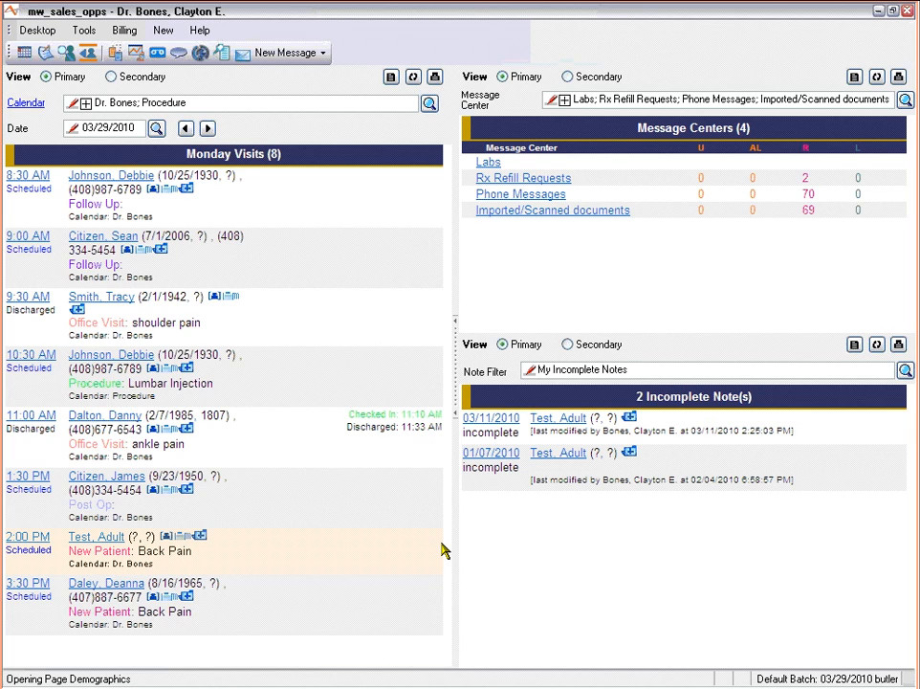
Step: Open the past notes of the 11:00 AM patient and display the 03/29/2010 visit note
{"action": "left_click", "coordinate": [151, 429]}
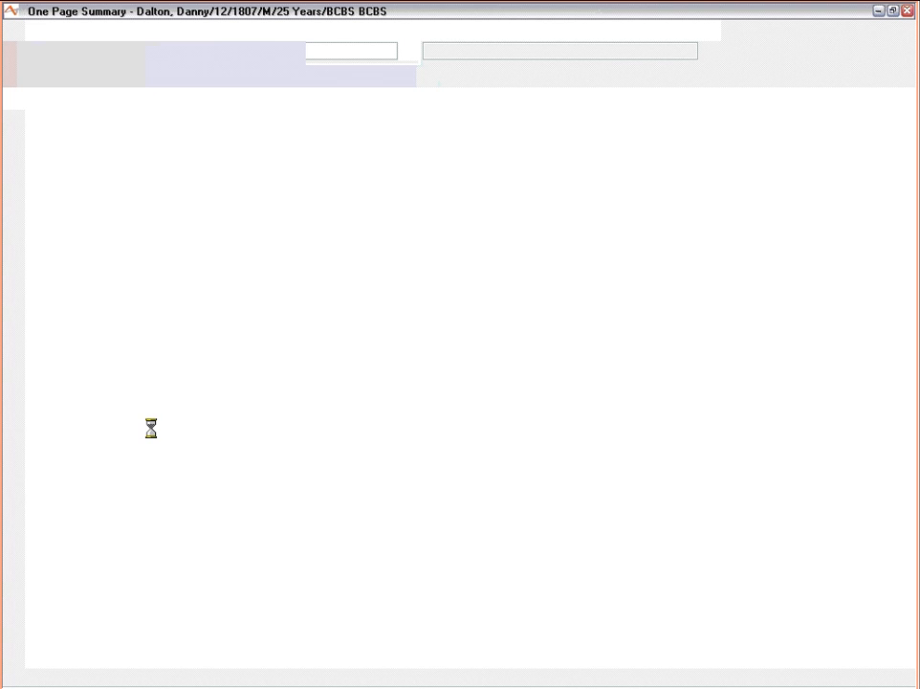
{"action": "left_click", "coordinate": [908, 12]}
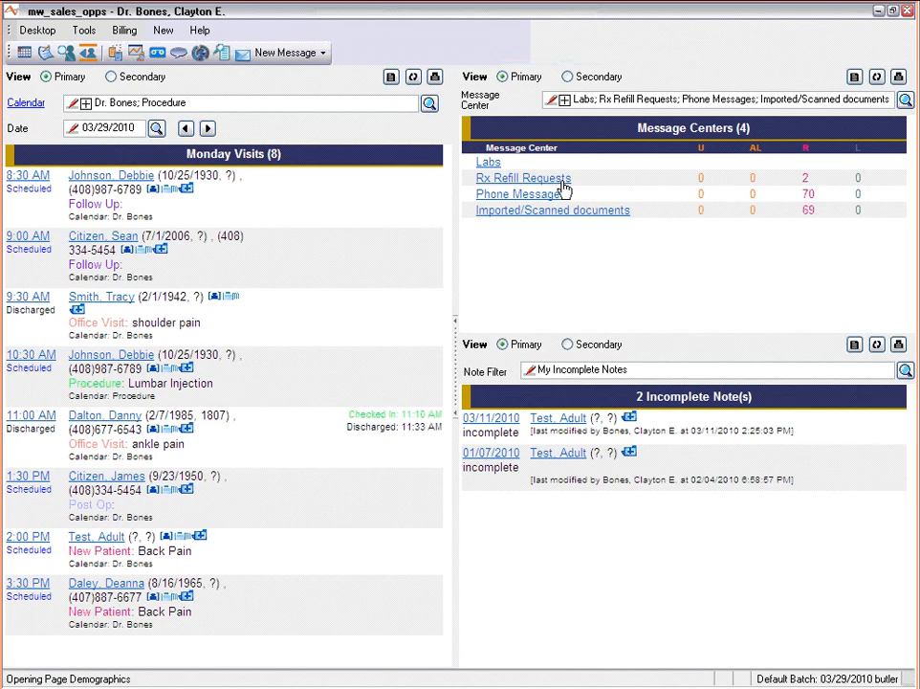
{"action": "right_click", "coordinate": [199, 435]}
{"action": "left_click", "coordinate": [278, 465]}
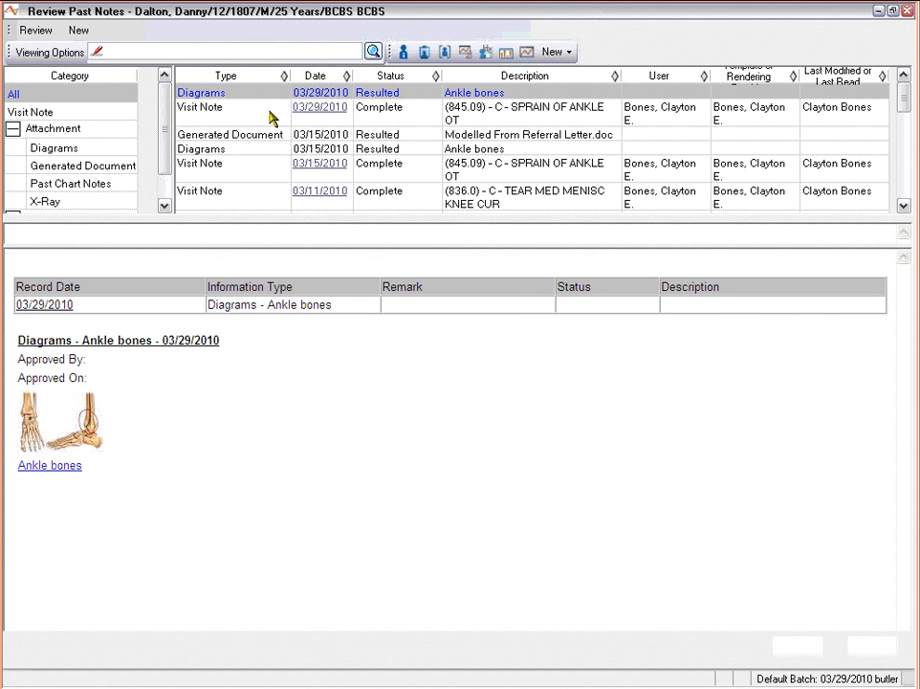
{"action": "left_click", "coordinate": [272, 114]}
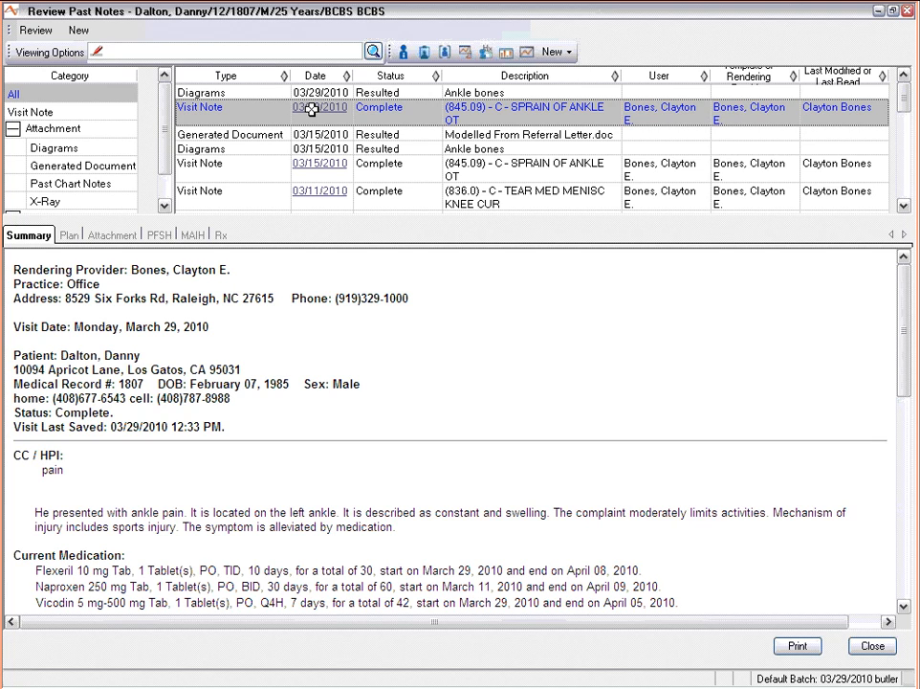
Step: Open the completed 03/29/2010 note, view its diagnosis and the OFFICE VISITS procedure codes, and close the note and the past notes review
{"action": "left_click", "coordinate": [312, 111]}
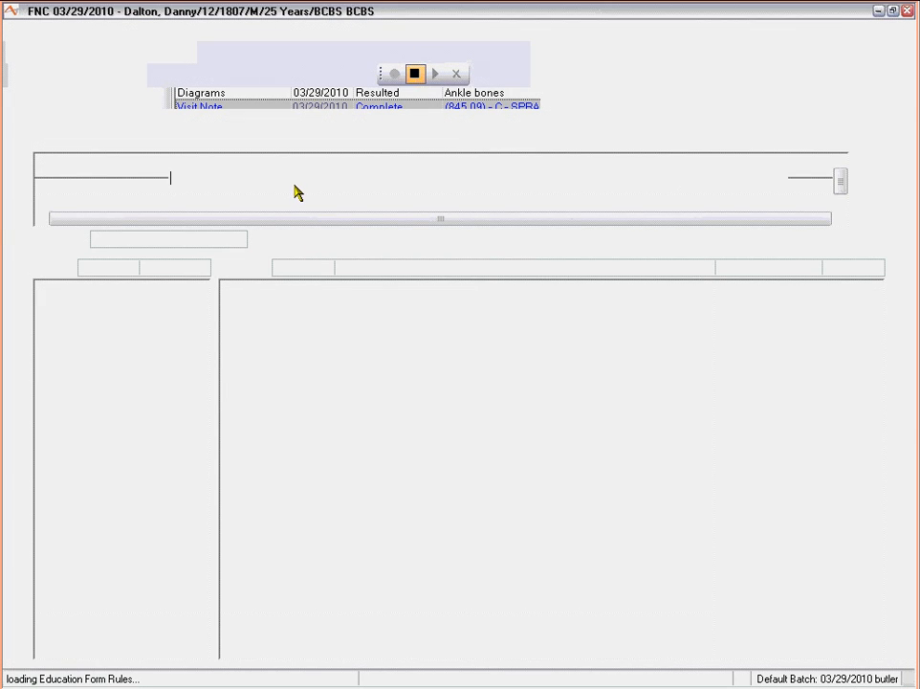
{"action": "left_click", "coordinate": [304, 101]}
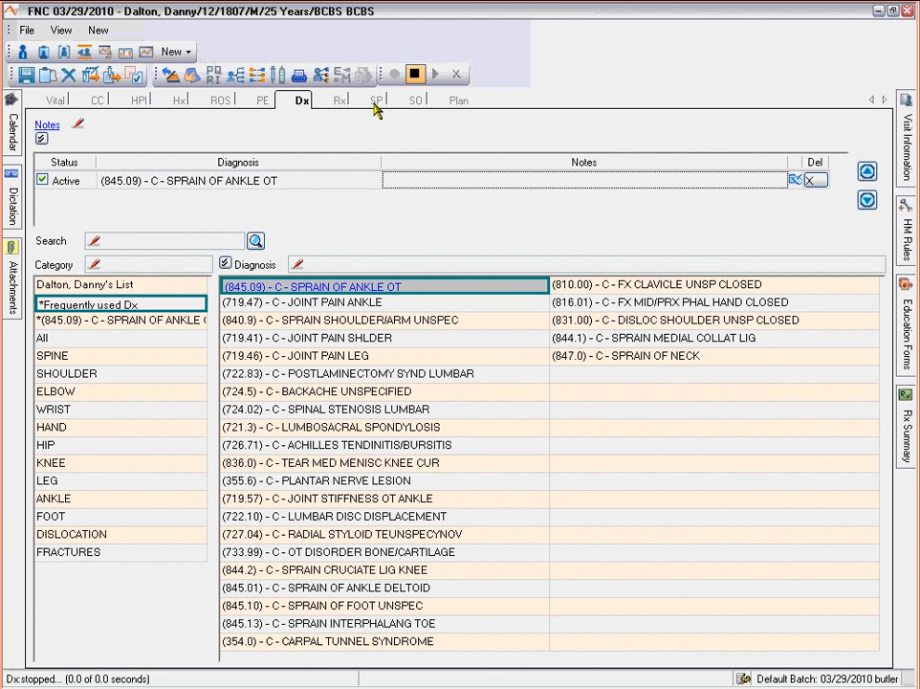
{"action": "left_click", "coordinate": [375, 103]}
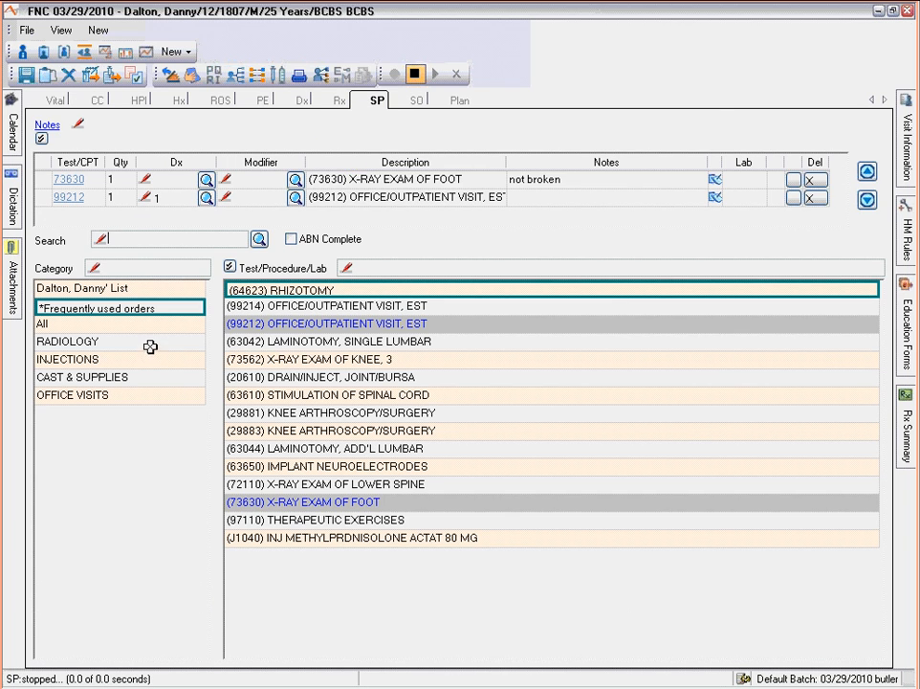
{"action": "left_click", "coordinate": [119, 396]}
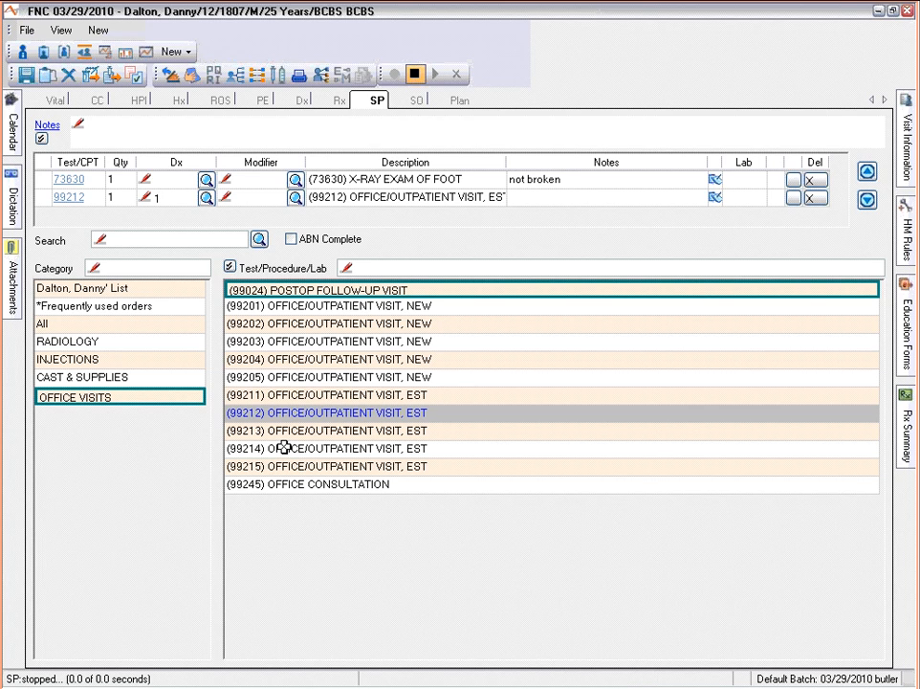
{"action": "left_click", "coordinate": [909, 11]}
{"action": "left_click", "coordinate": [424, 396]}
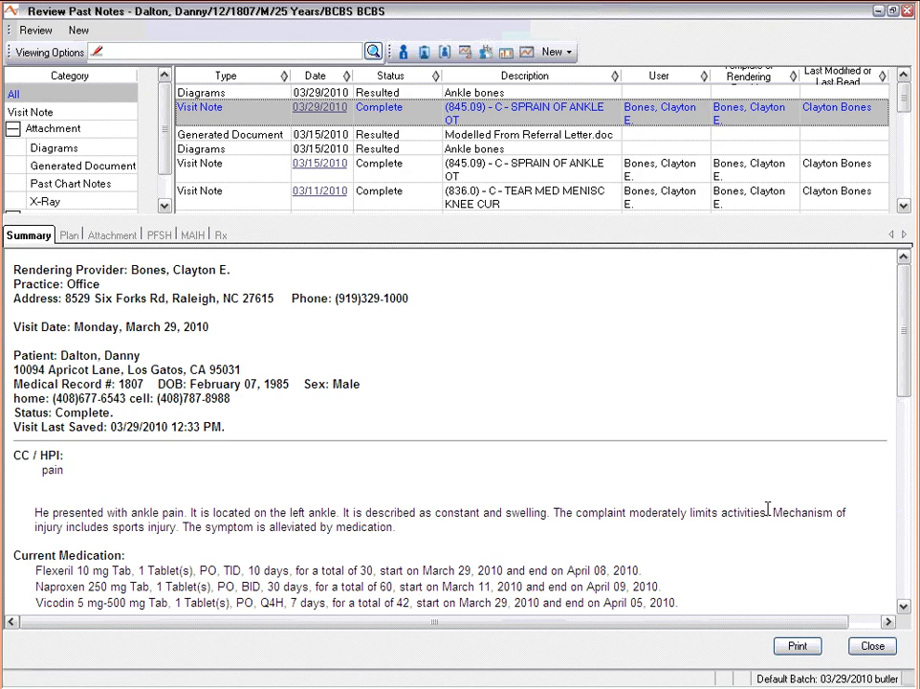
{"action": "left_click", "coordinate": [868, 646]}
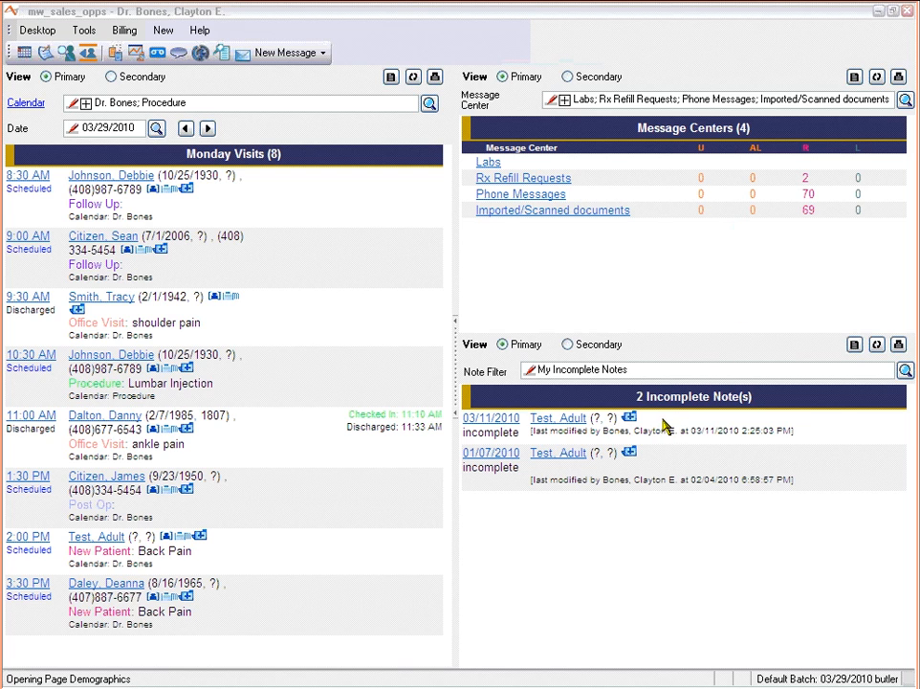
Step: Open the incomplete note dated 03/11/2010, view the dictation controls for its sections, and close the note
{"action": "left_click", "coordinate": [508, 419]}
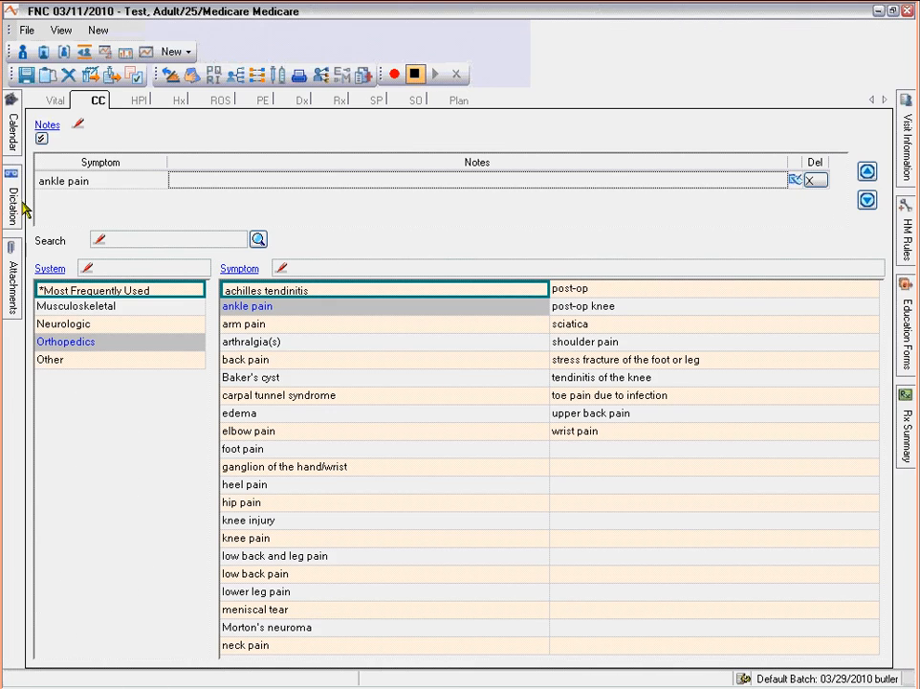
{"action": "mouse_move", "coordinate": [8, 220]}
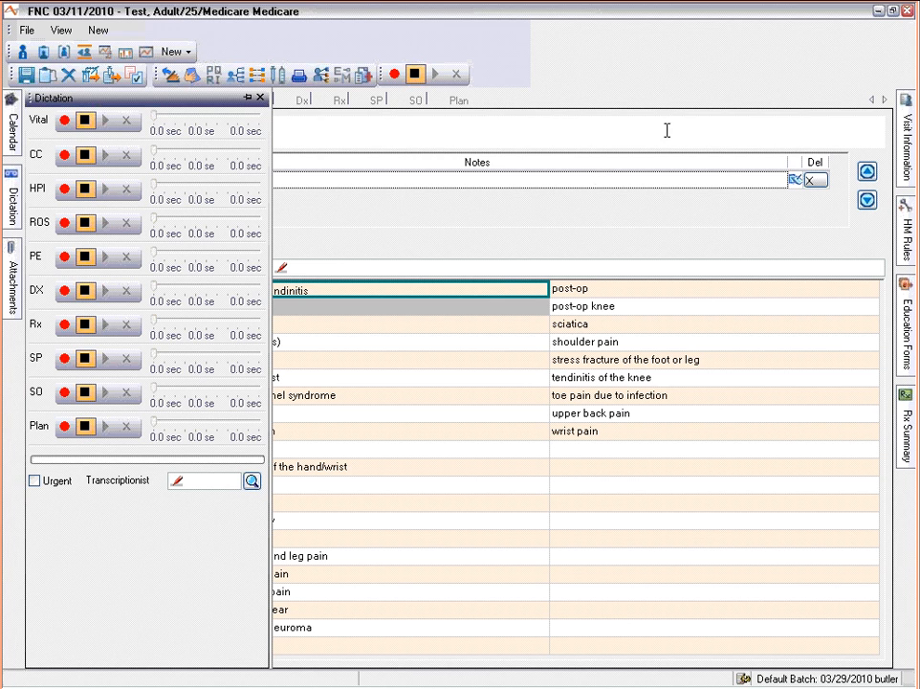
{"action": "left_click", "coordinate": [457, 74]}
{"action": "left_click", "coordinate": [436, 391]}
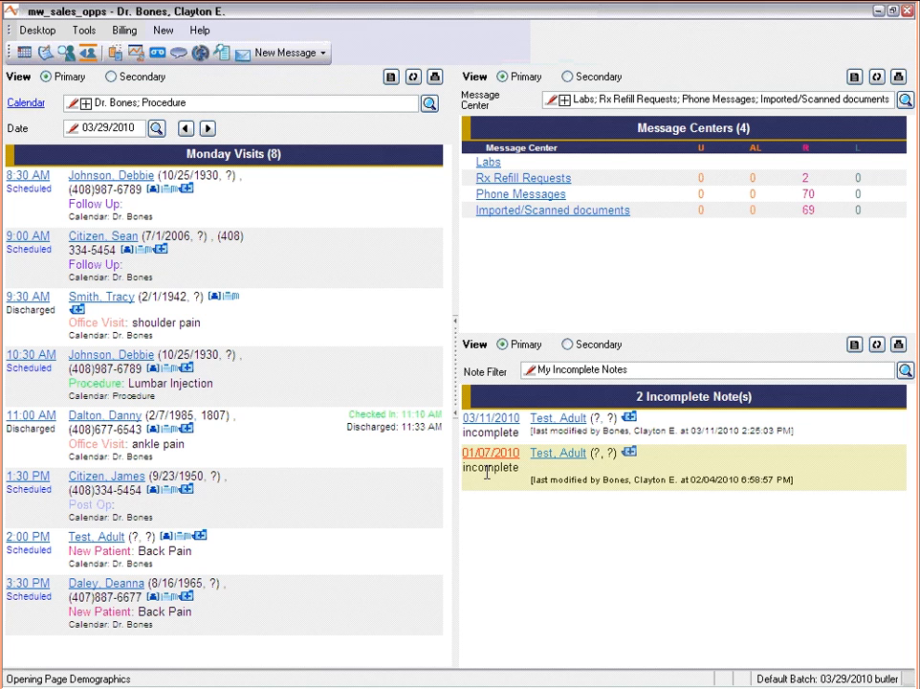